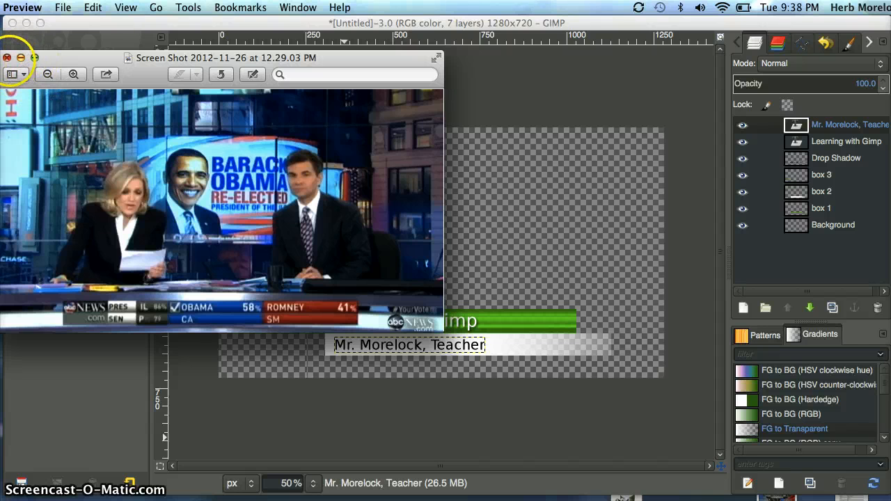
Close the news broadcast screenshot in Preview and switch to GIMP
left_click(7, 58)
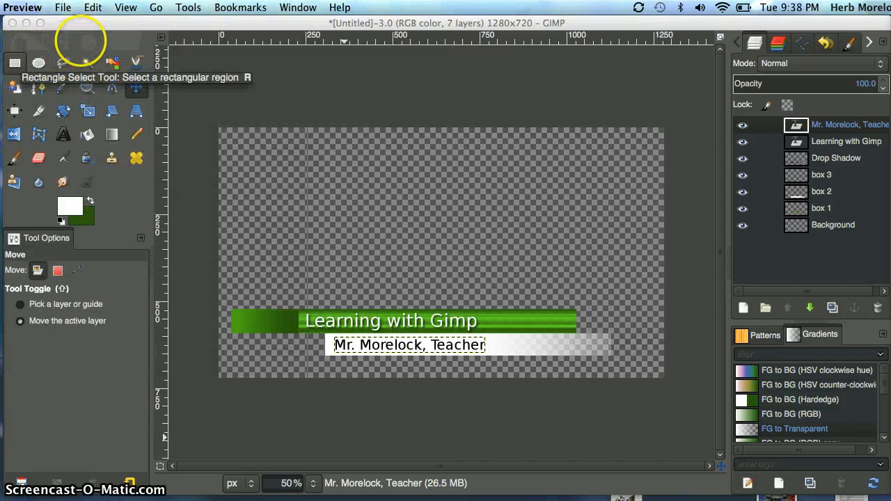
left_click(62, 7)
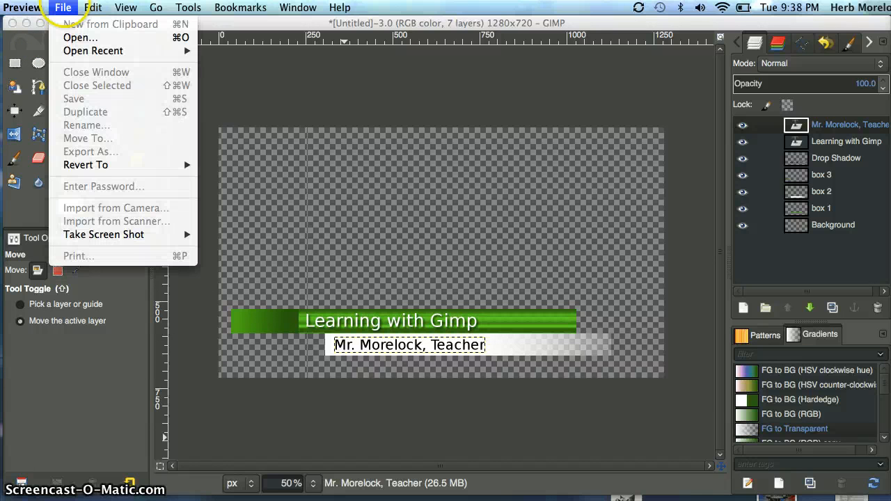
mouse_move(92, 6)
left_click(303, 126)
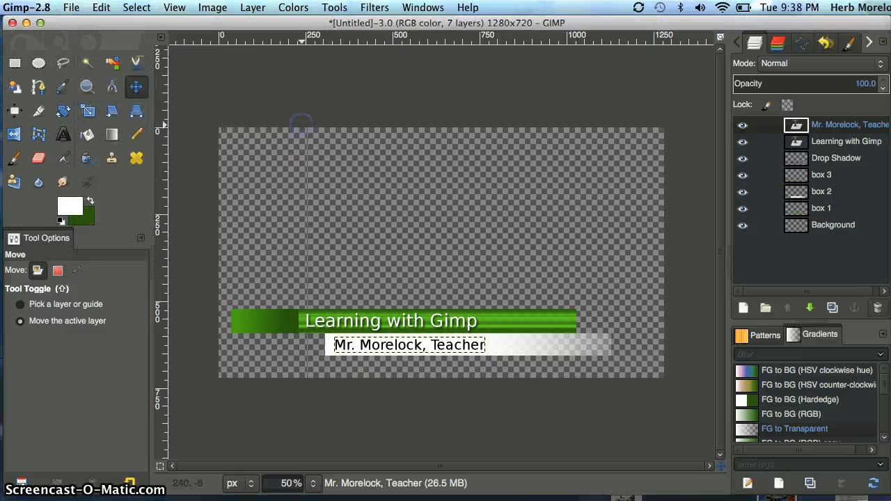
Create a new 1280 × 720 px image filled with transparency
left_click(71, 7)
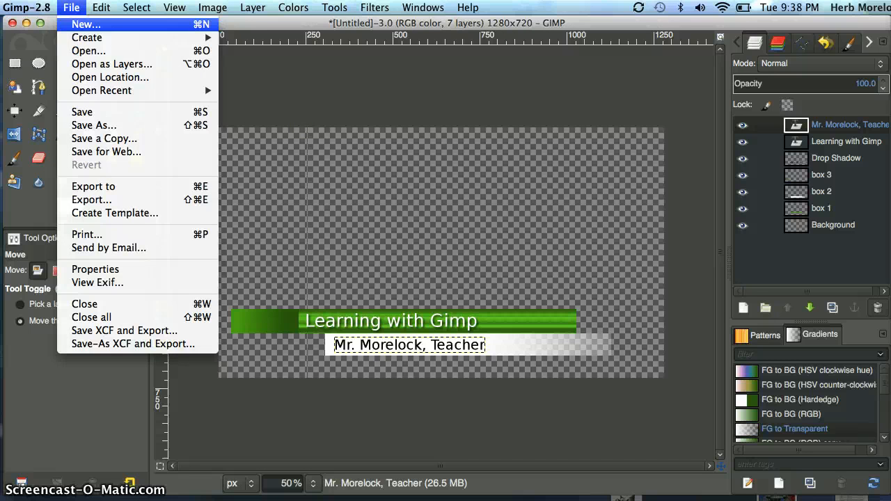
left_click(85, 24)
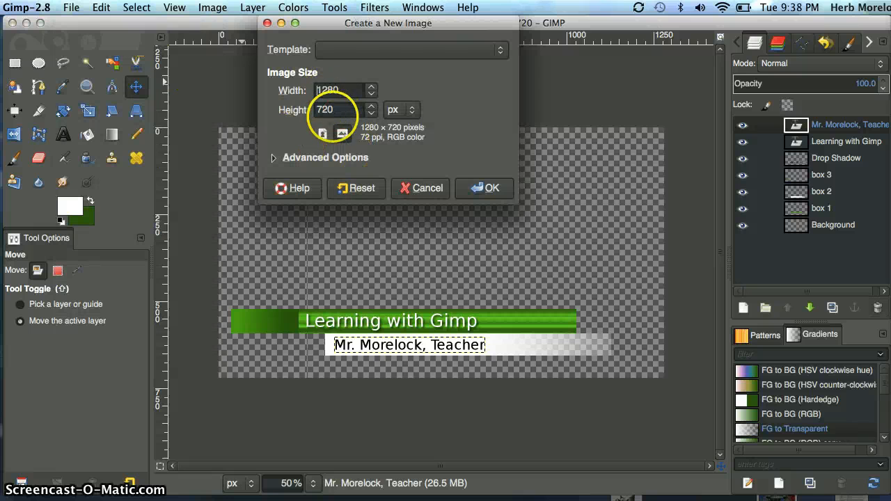
left_click(338, 109)
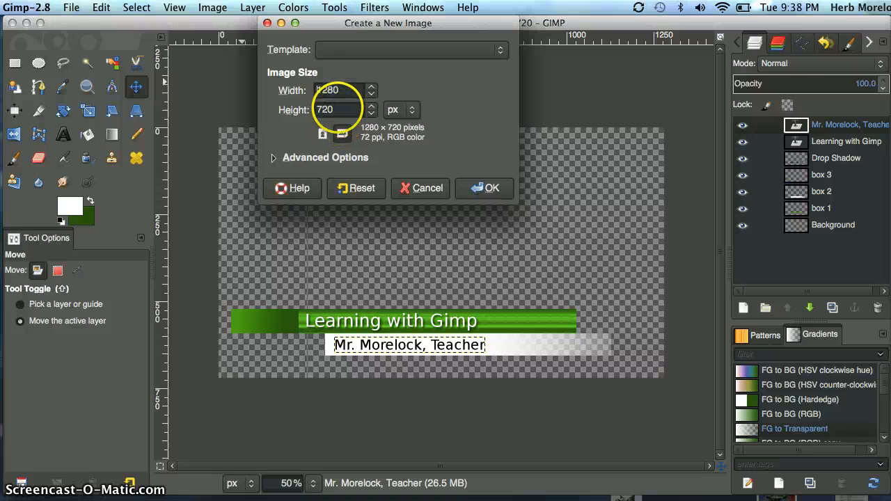
left_click(273, 157)
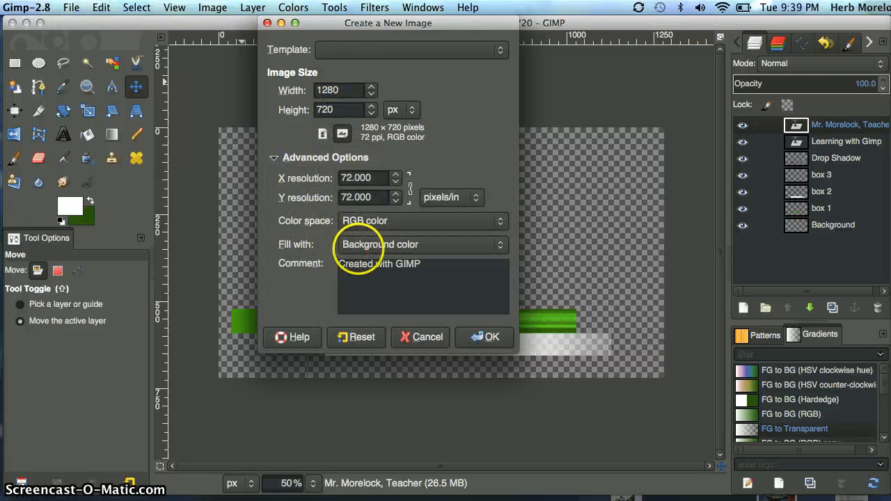
left_click(423, 244)
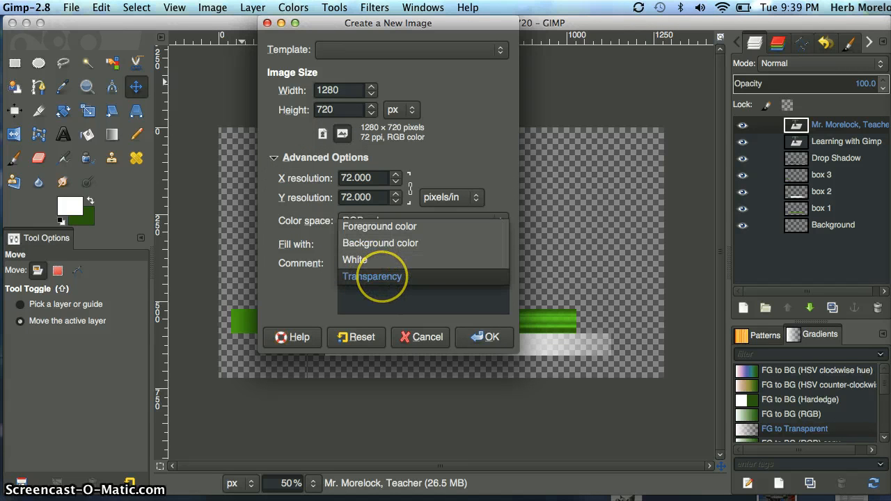
left_click(380, 277)
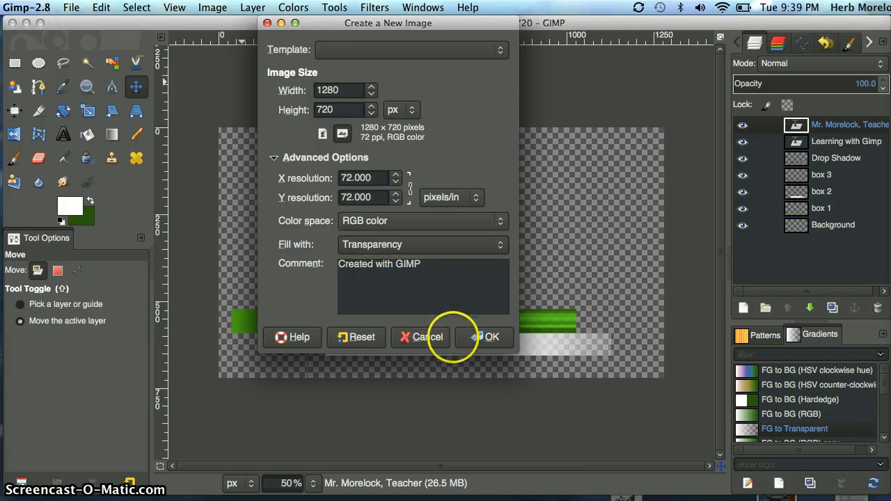
left_click(484, 338)
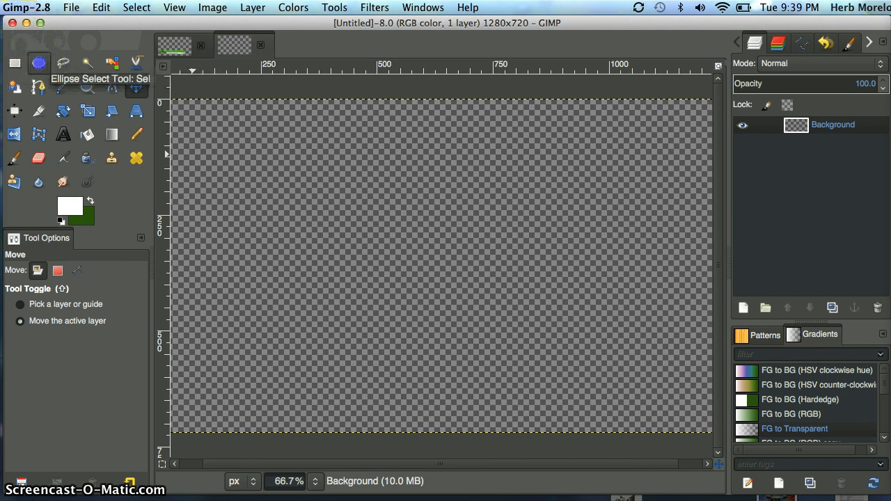
Make an elliptical selection about 361 × 328 px near the canvas centre and add a new layer named circle1
left_click(38, 63)
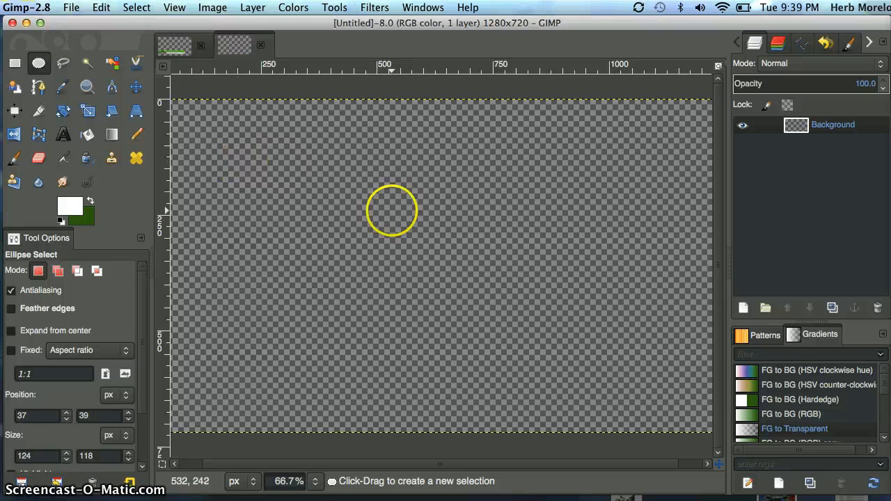
left_click_drag(368, 200, 536, 354)
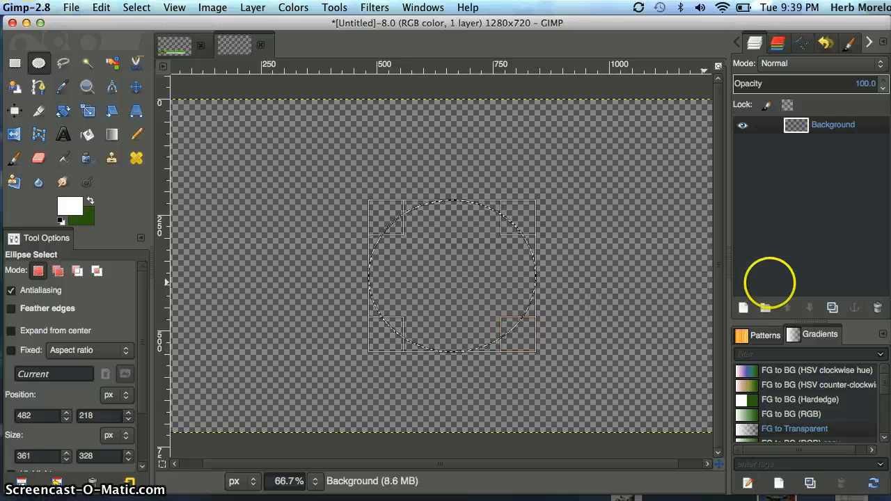
left_click(743, 307)
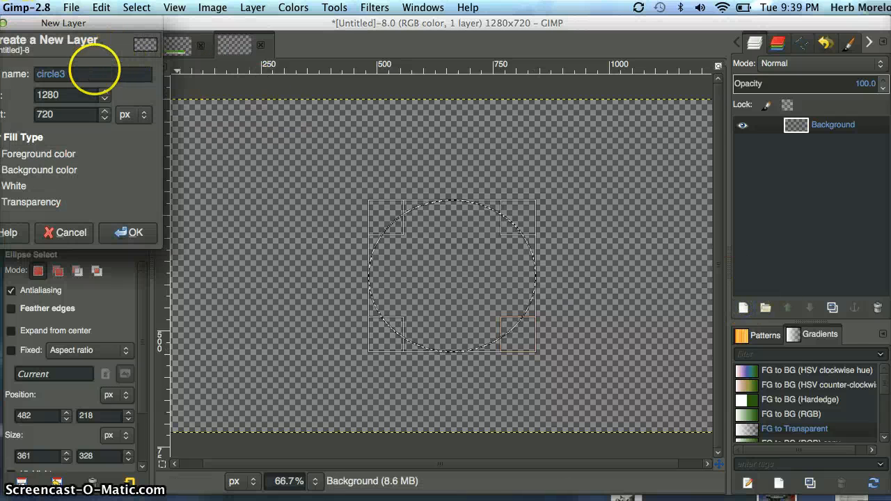
left_click(94, 74)
type("1")
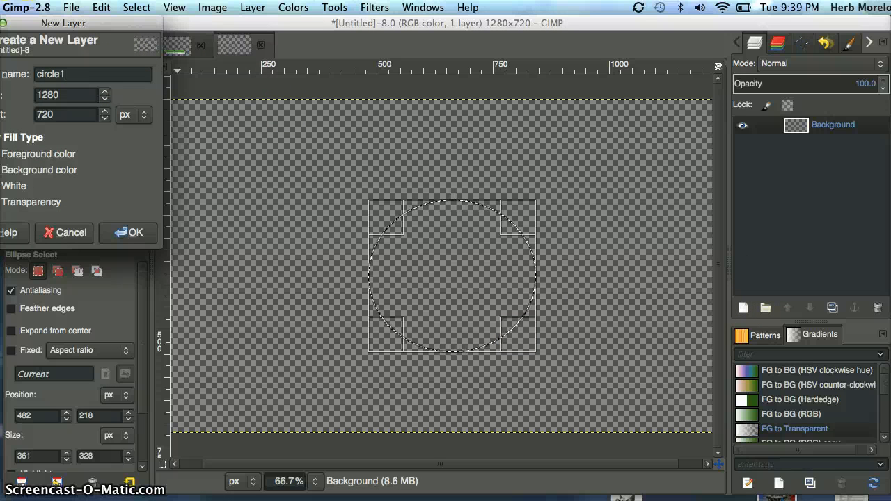
left_click(120, 230)
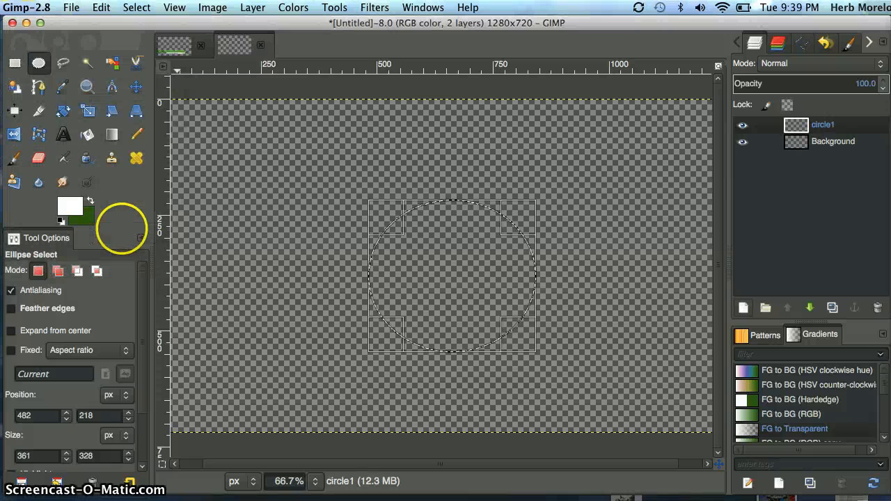
Set the foreground color to grey 767676 and the background color to black 000000
left_click(75, 204)
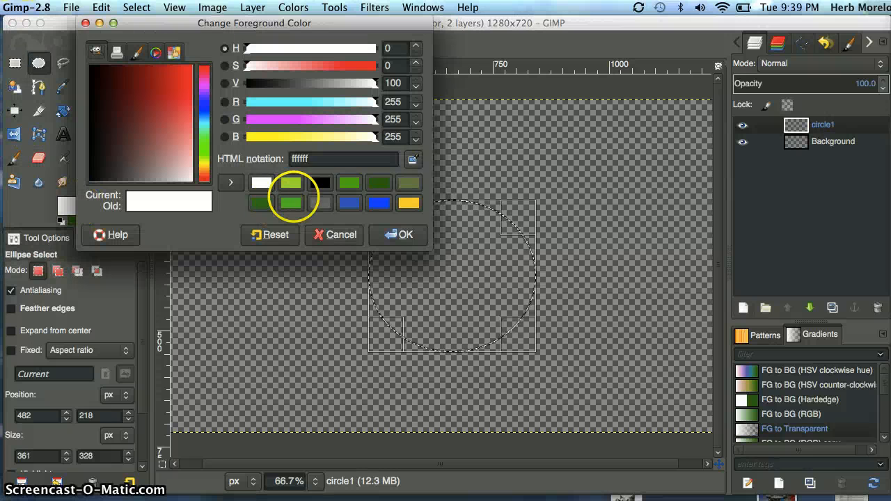
left_click(320, 203)
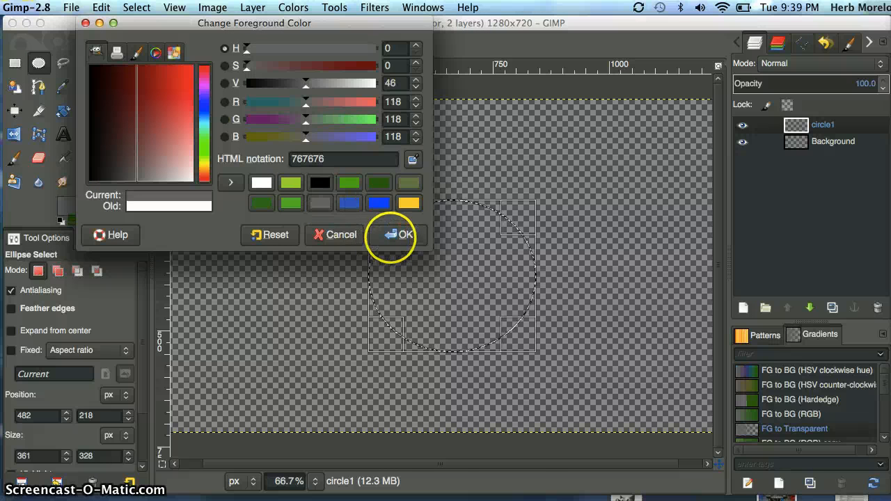
left_click(390, 234)
left_click(82, 211)
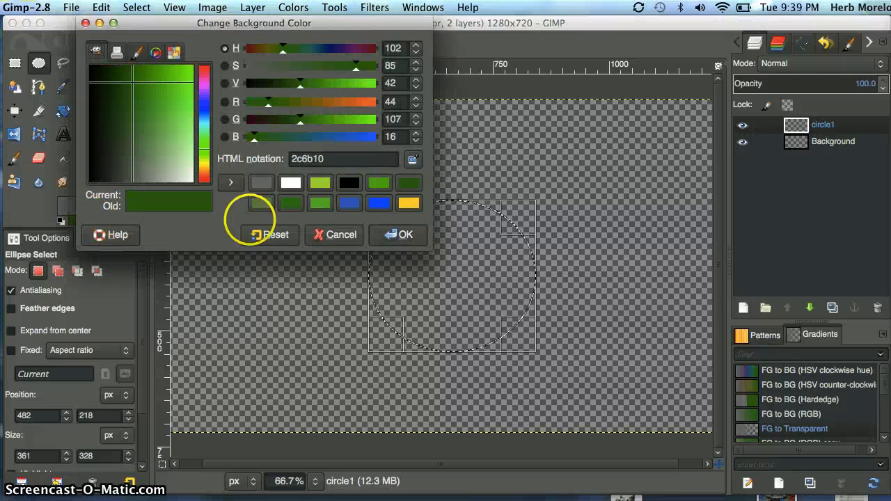
left_click(348, 184)
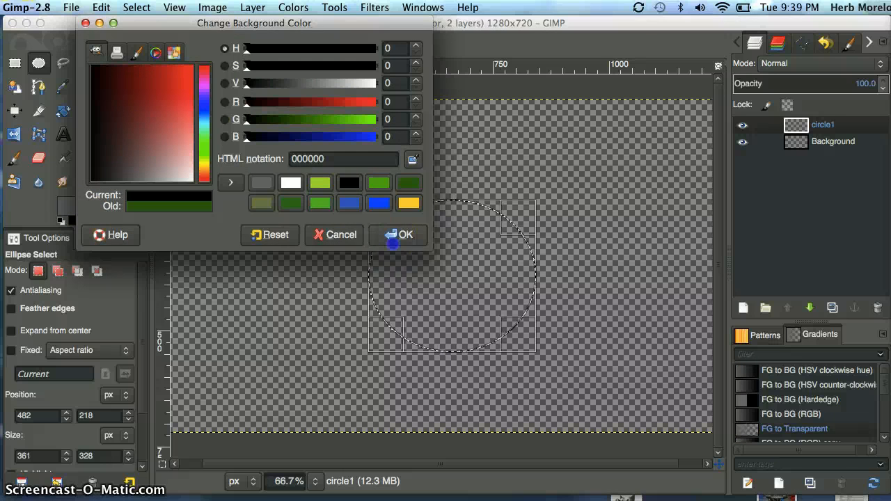
left_click(387, 230)
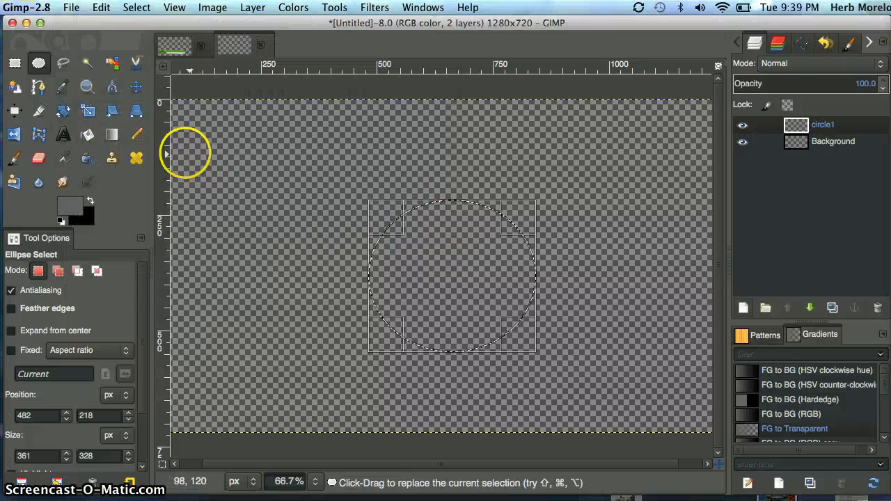
Fill the ellipse selection on circle1 with a linear FG to BG (HSV counter-clockwise) gradient running from its upper edge downward
left_click(112, 135)
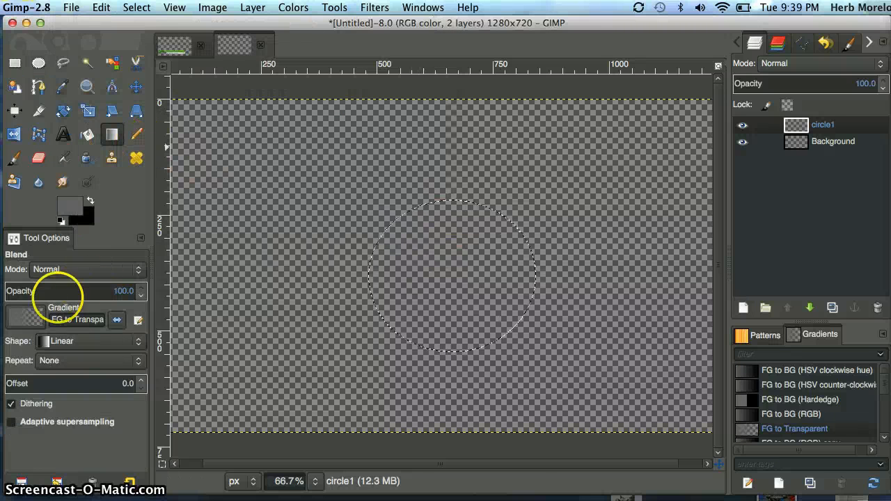
left_click(31, 318)
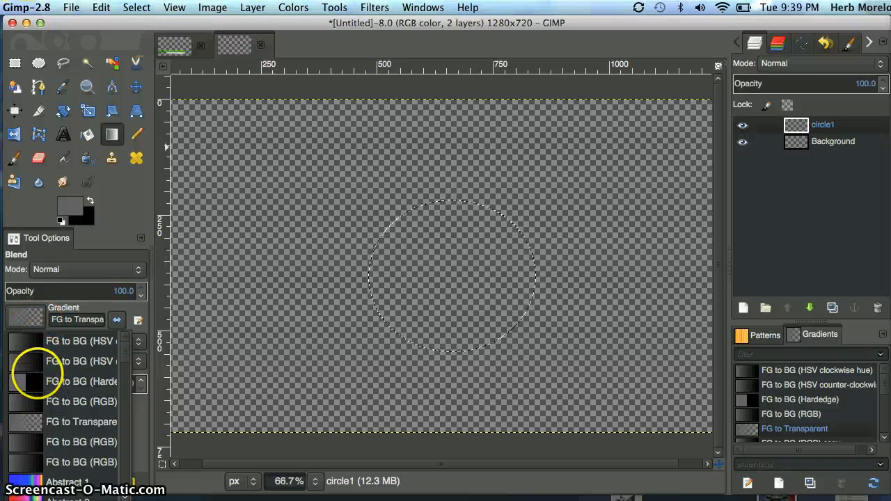
left_click(36, 361)
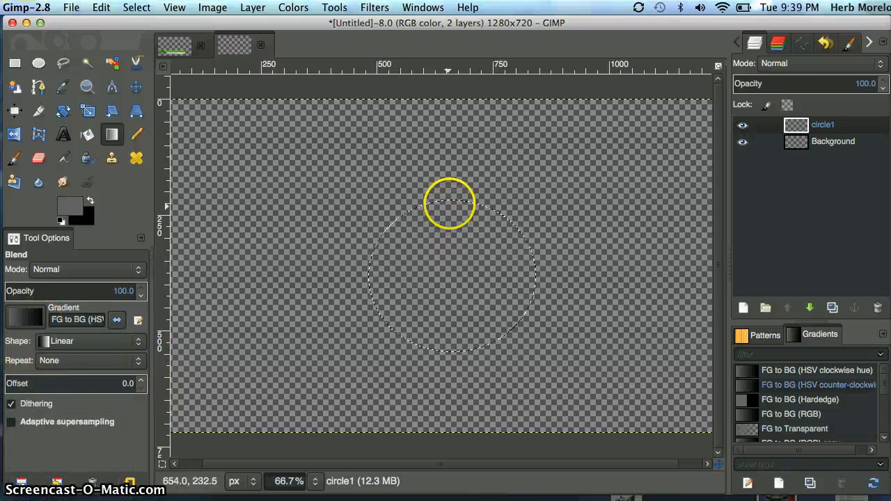
left_click_drag(449, 201, 449, 330)
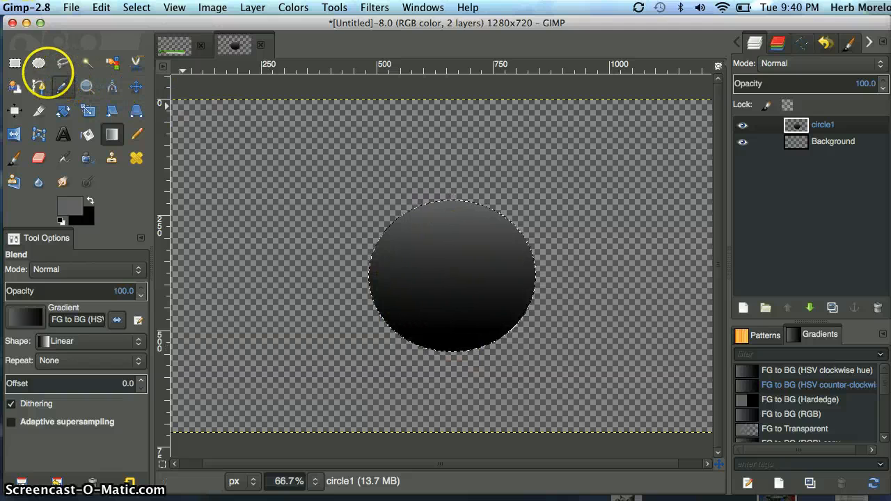
Make a smaller elliptical selection inside the dark circle and adjust its edges to about 321 × 293 px, starting at 502, 236
left_click(39, 63)
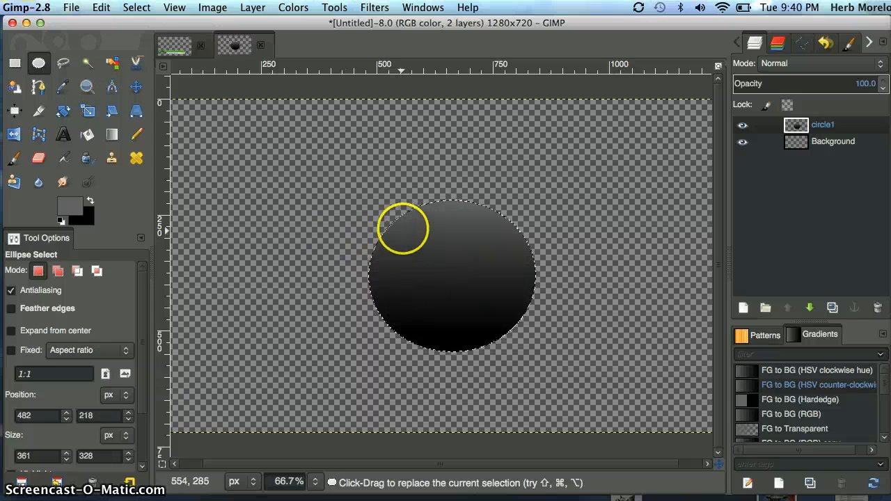
left_click_drag(387, 211, 519, 336)
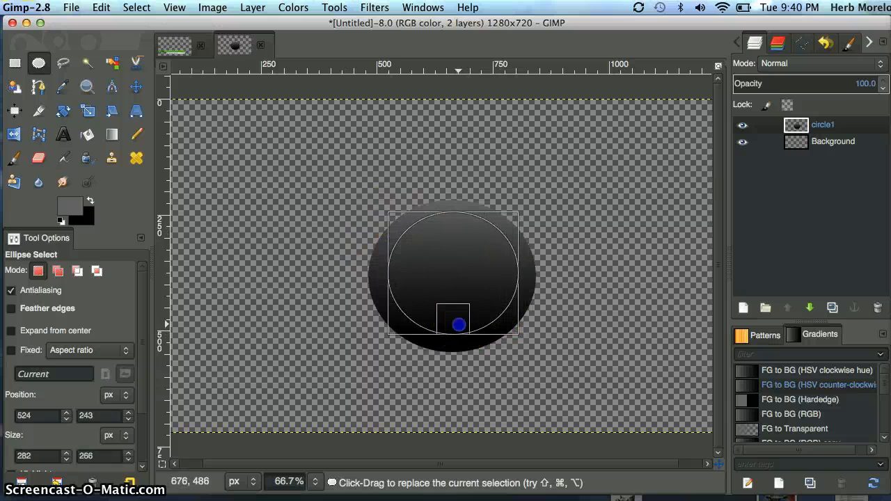
left_click_drag(459, 324, 459, 335)
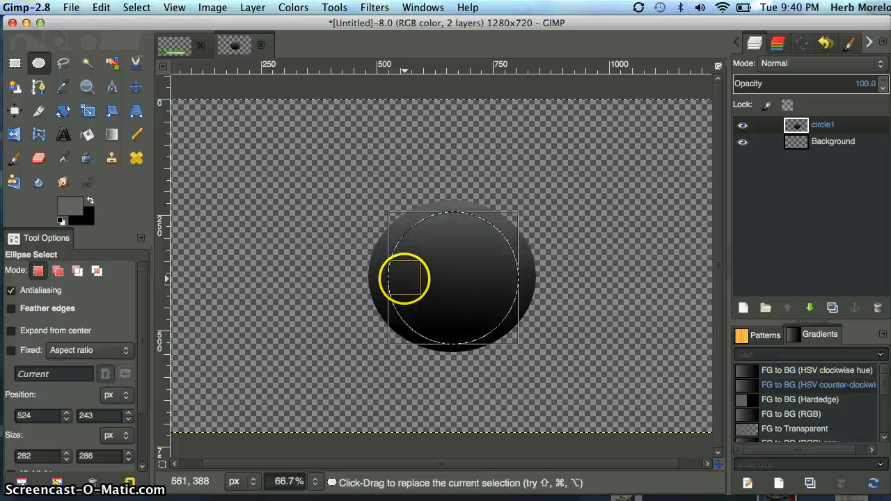
left_click_drag(404, 278, 393, 279)
left_click_drag(454, 223, 454, 220)
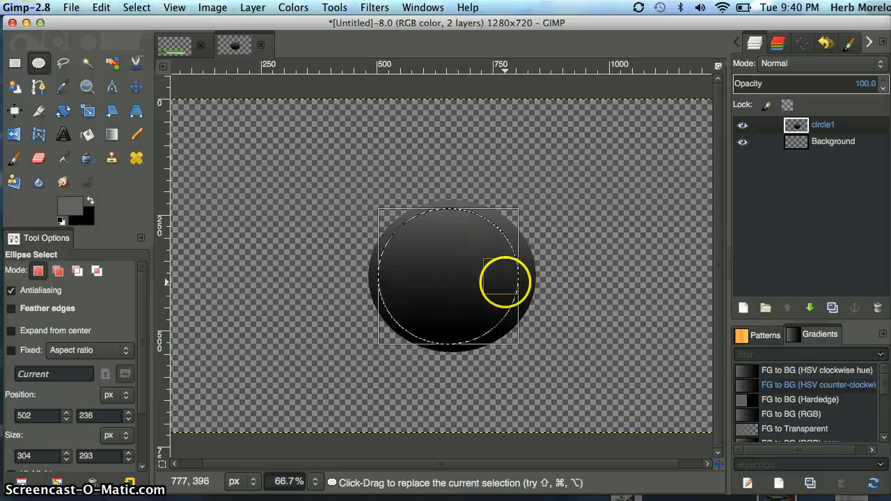
left_click_drag(512, 283, 513, 281)
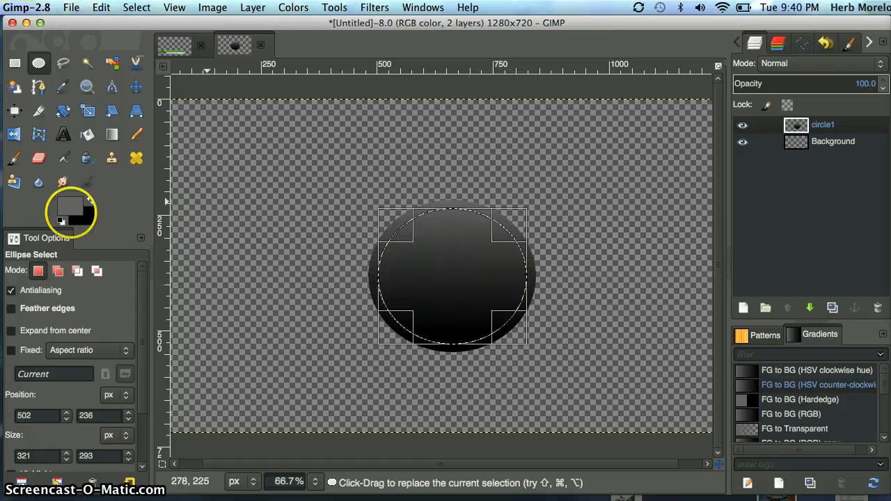
Set the foreground color to the light yellow-green from the color history
left_click(75, 209)
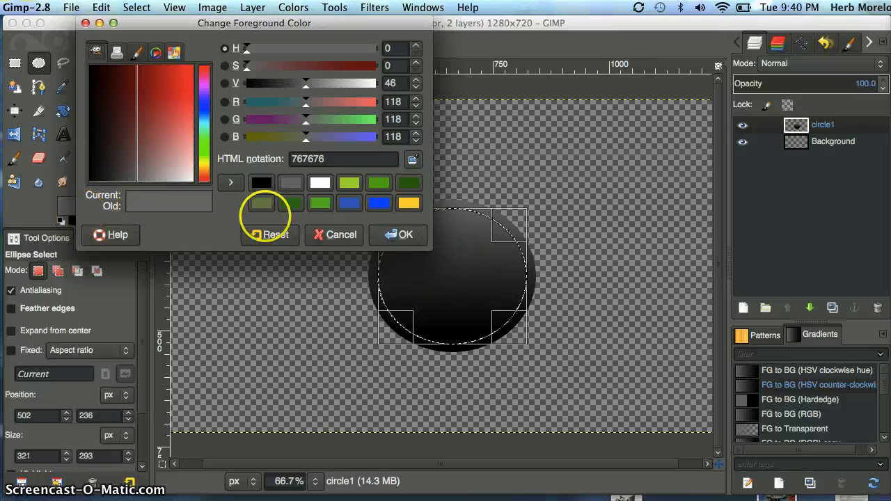
left_click(380, 183)
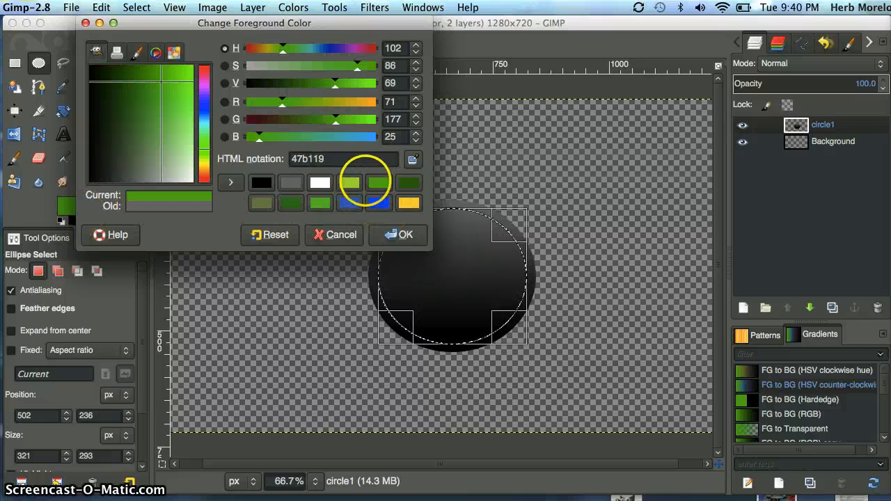
left_click(351, 181)
left_click(394, 235)
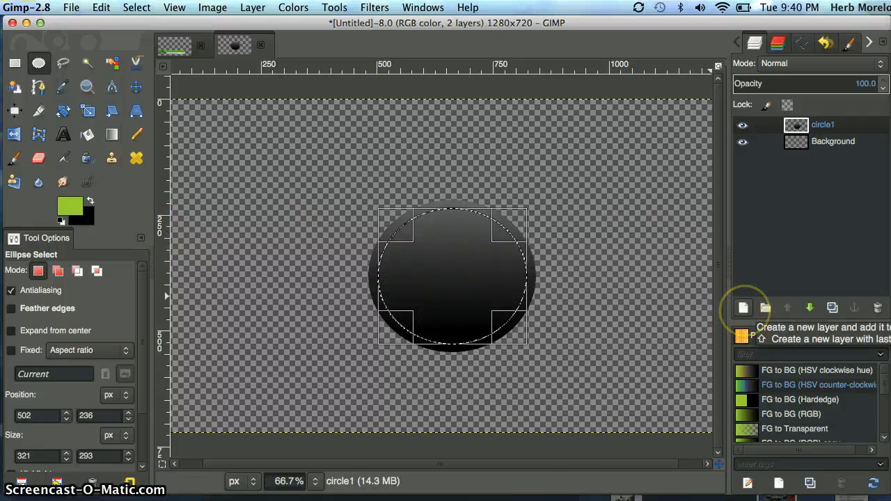
Add a new layer named circle2 above circle1
left_click(744, 308)
left_click(106, 71)
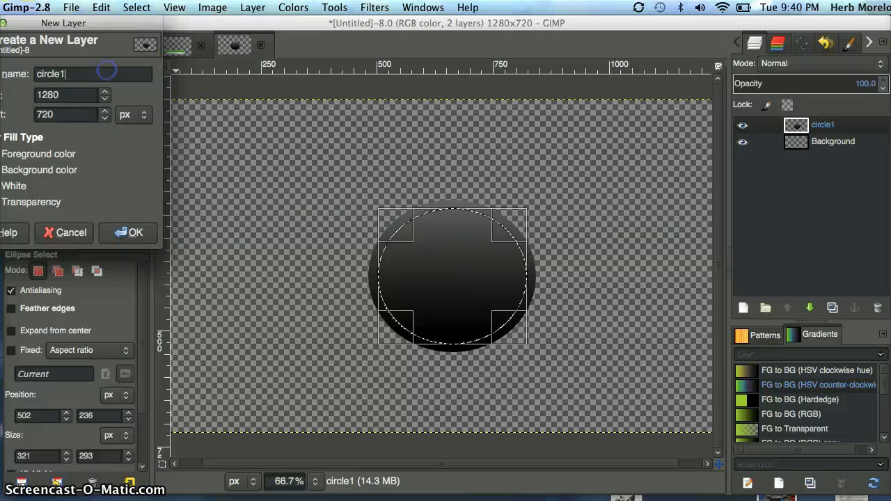
type("2")
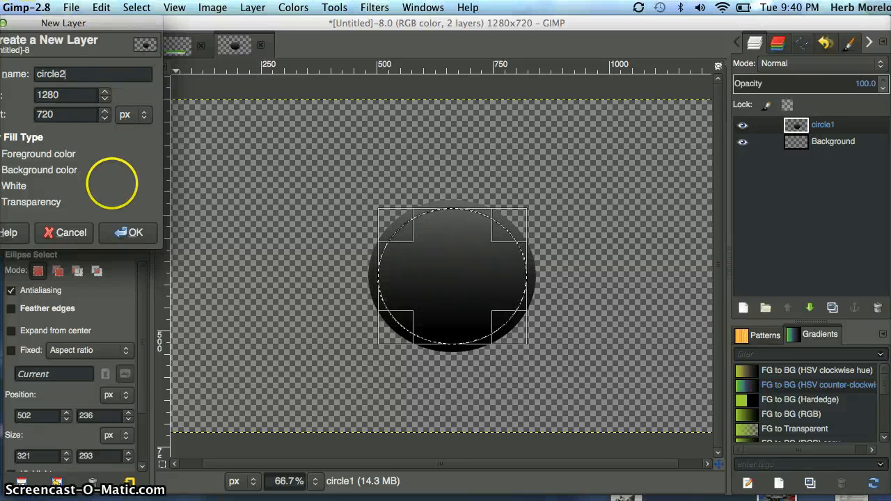
left_click(124, 231)
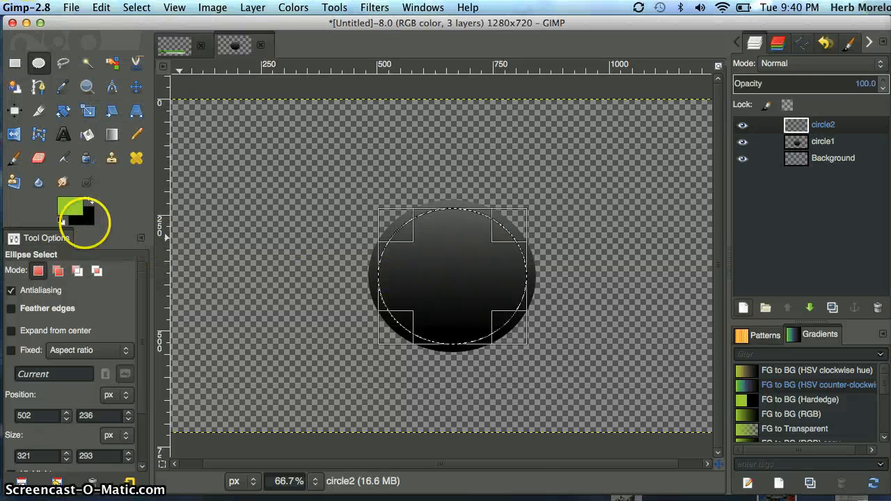
Fill the selection on circle2 with the green foreground color, and shrink the elliptical selection to about 271 × 191 px at 529, 240
left_click_drag(431, 235, 431, 235)
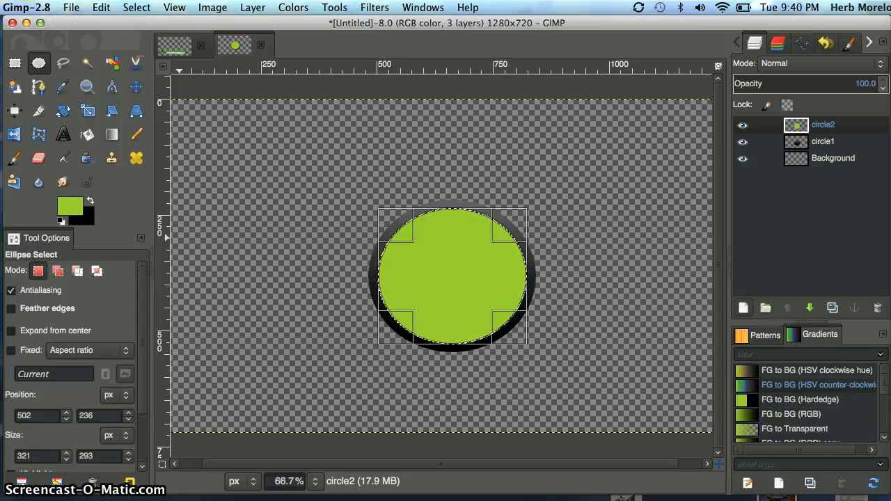
left_click(445, 334)
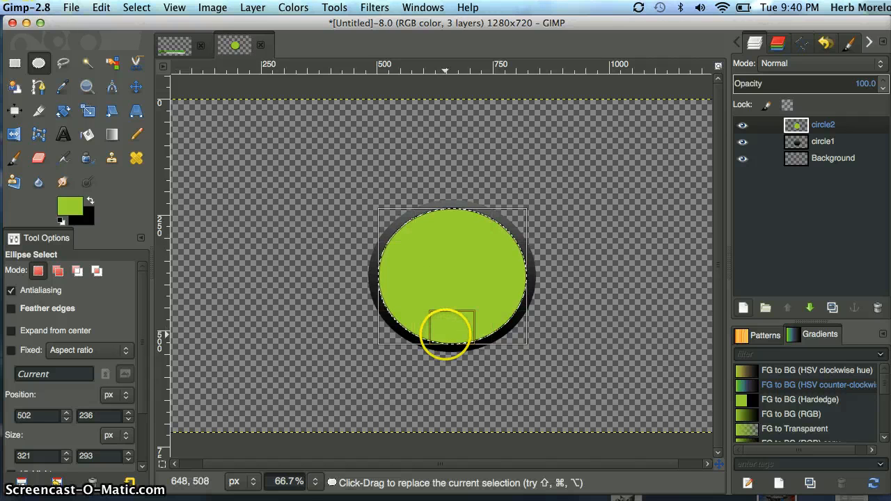
left_click_drag(446, 335, 446, 288)
left_click_drag(381, 248, 396, 260)
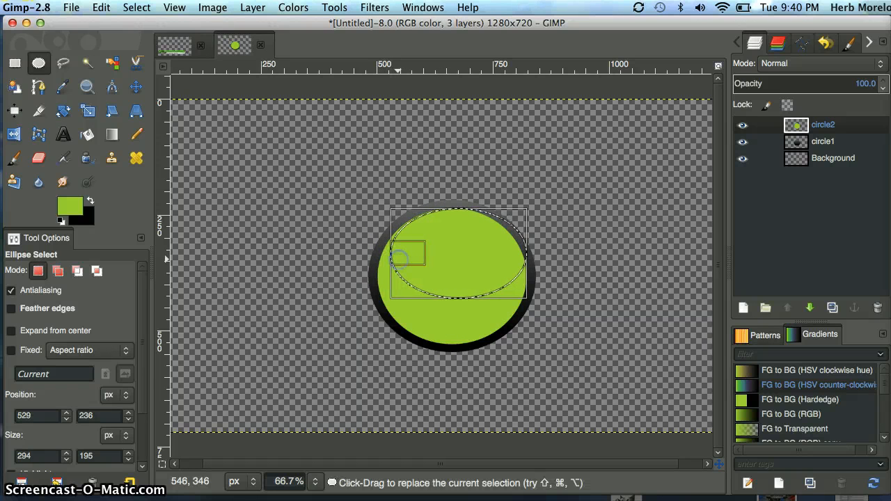
left_click_drag(518, 255, 506, 261)
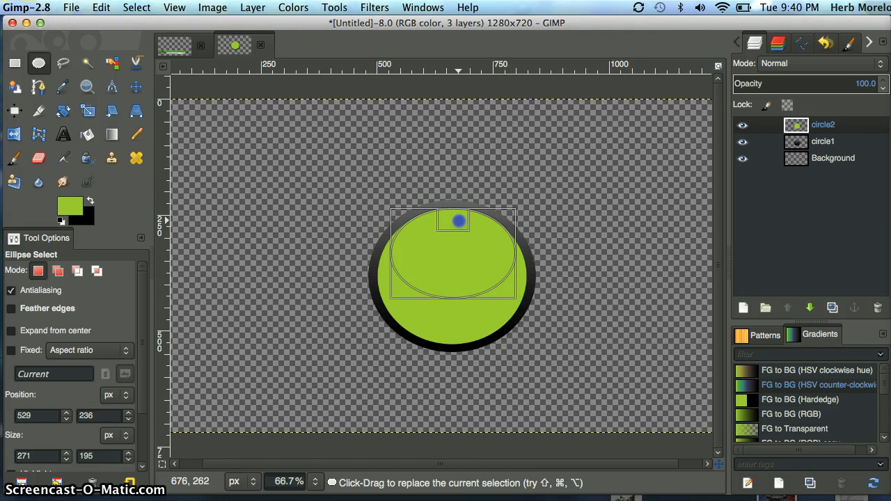
left_click_drag(459, 221, 458, 223)
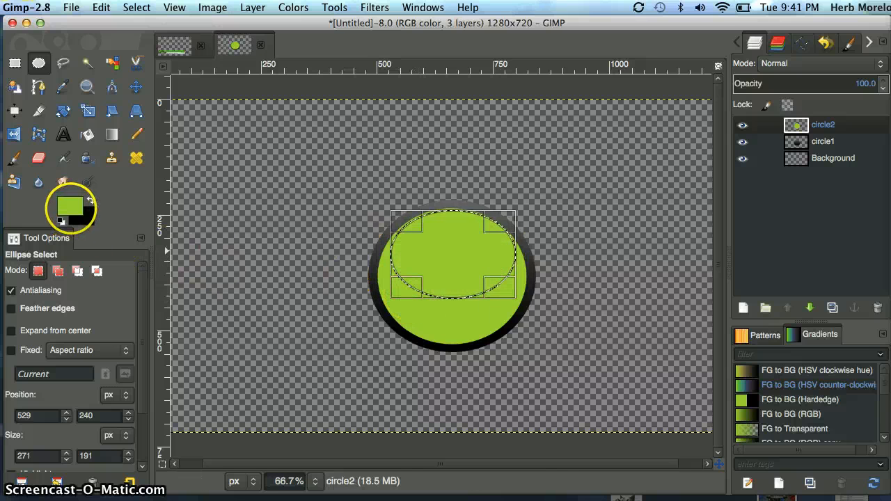
Set the foreground color to white (ffffff) and choose the FG to Transparent gradient for the Blend tool
left_click(69, 207)
left_click(349, 182)
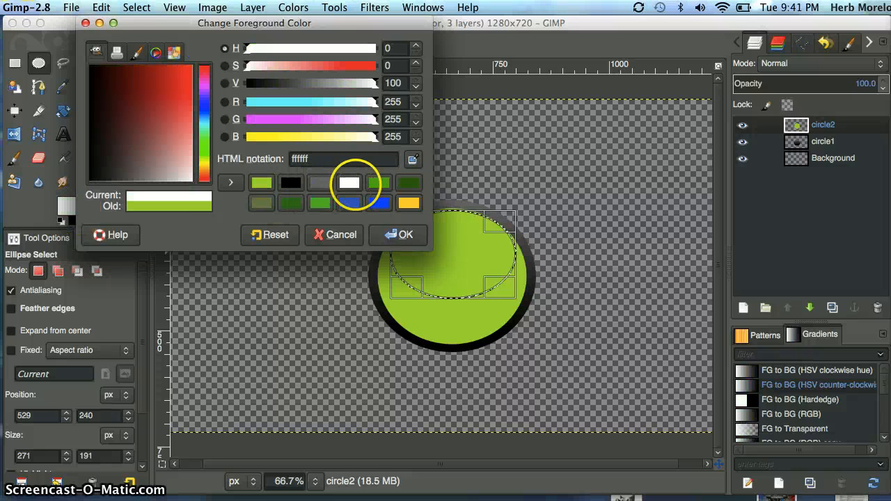
left_click(382, 234)
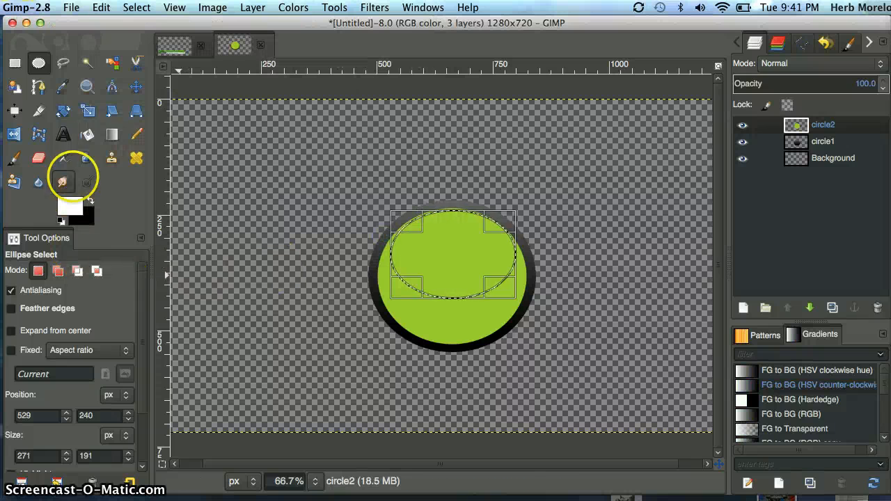
left_click(112, 135)
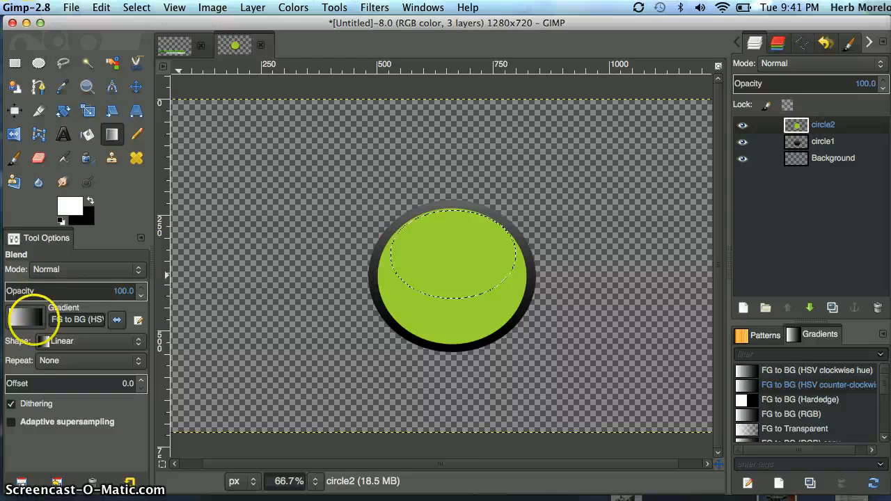
left_click(28, 319)
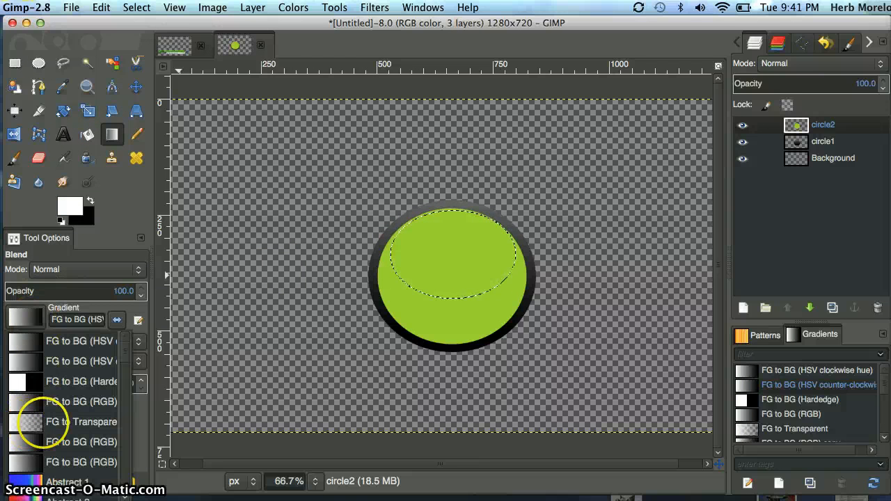
left_click(21, 424)
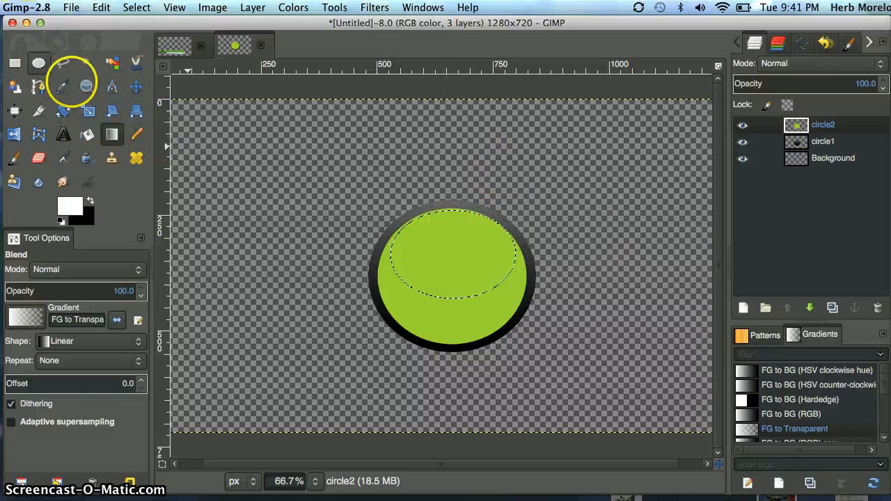
Add a new layer named circle3 above circle2
left_click(743, 307)
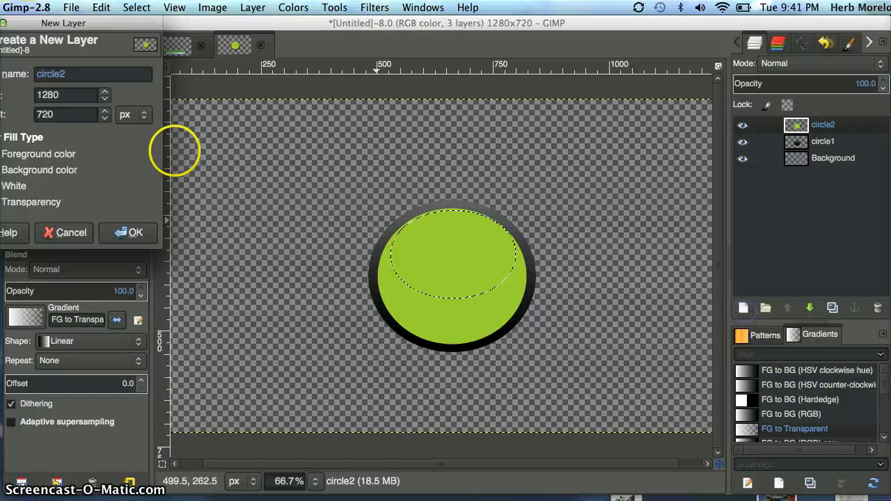
left_click(87, 70)
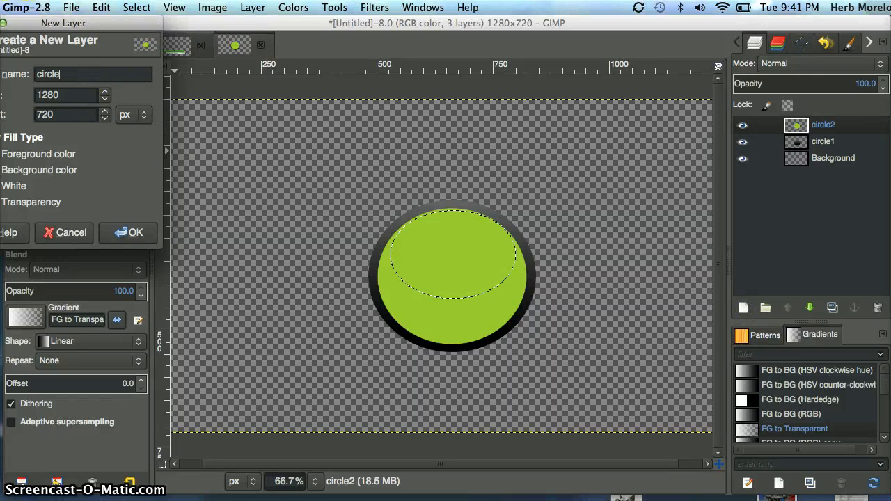
type("3")
key("Return")
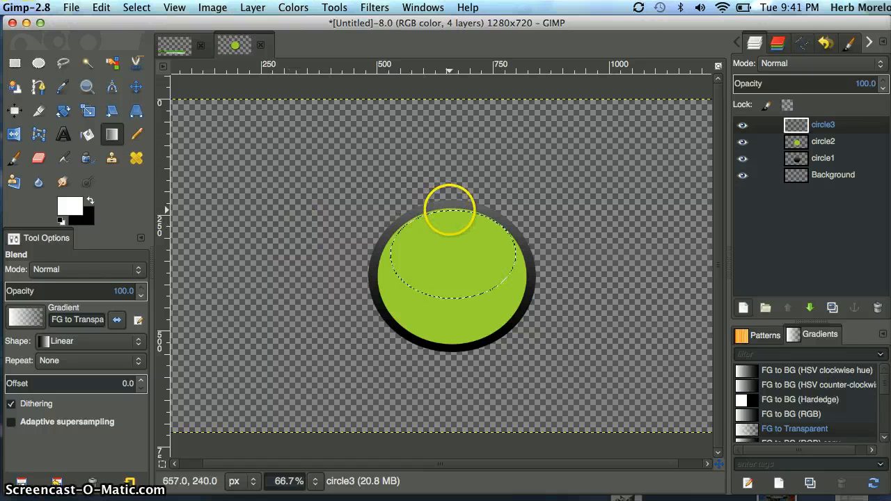
Draw the white-to-transparent gradient on circle3 from the selection's upper edge to its lower edge, and clear the selection
left_click_drag(449, 210, 451, 300)
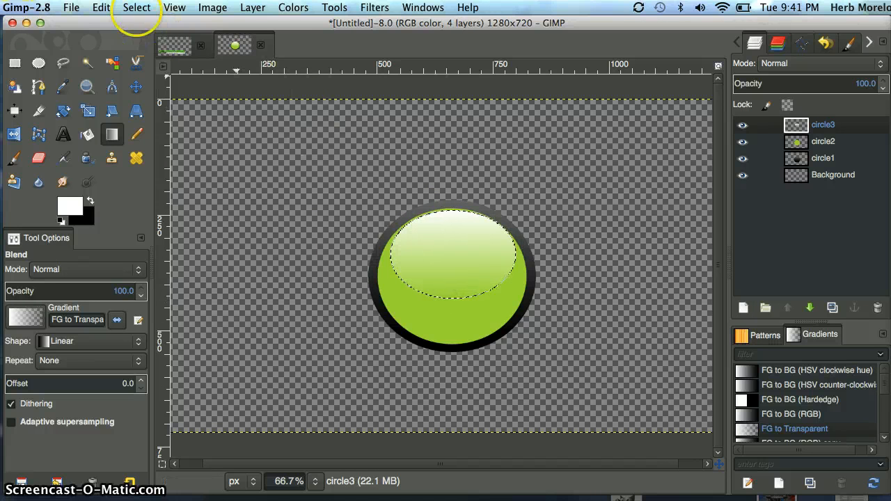
left_click(137, 8)
left_click(143, 36)
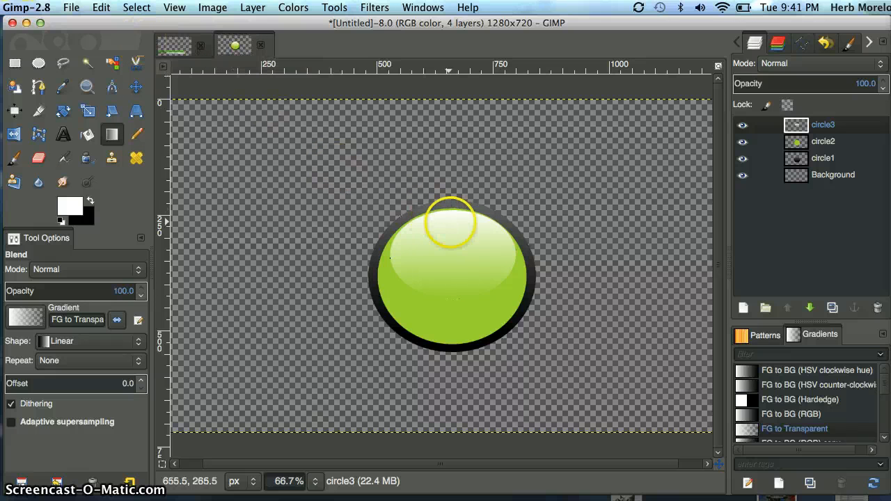
Apply a Gaussian blur to circle3 with horizontal and vertical radii of 3.0 px
left_click(422, 7)
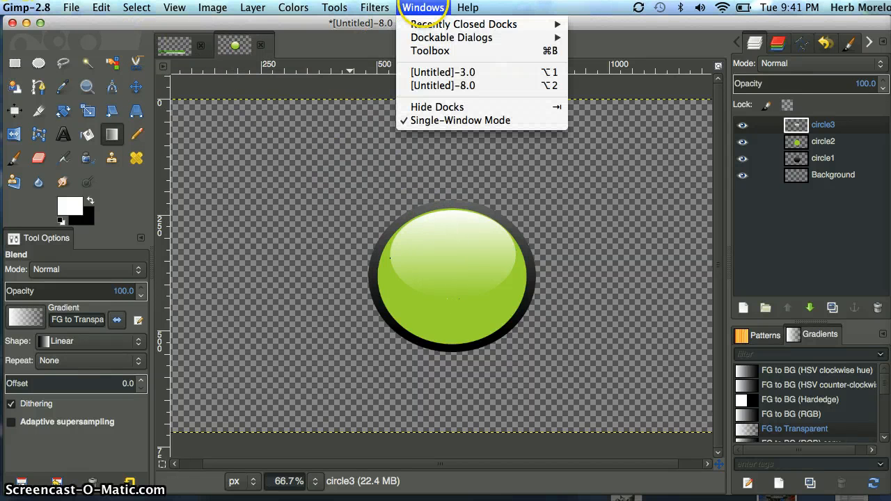
mouse_move(375, 7)
mouse_move(407, 84)
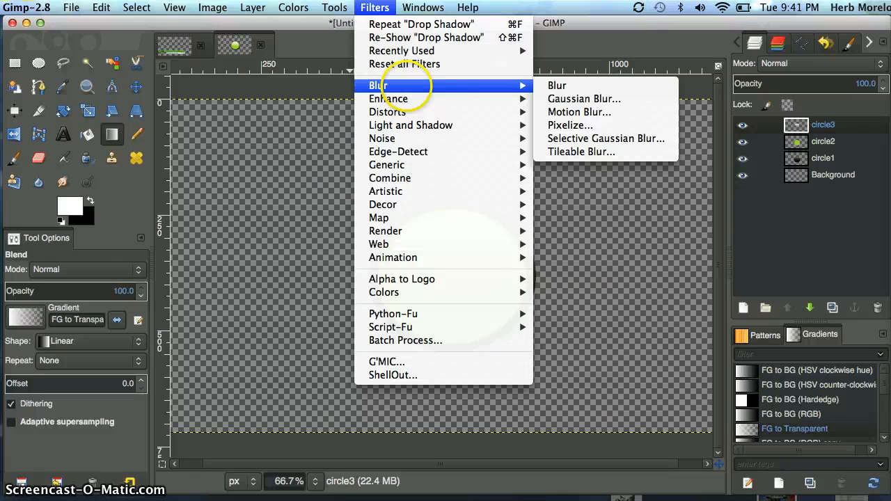
left_click(563, 99)
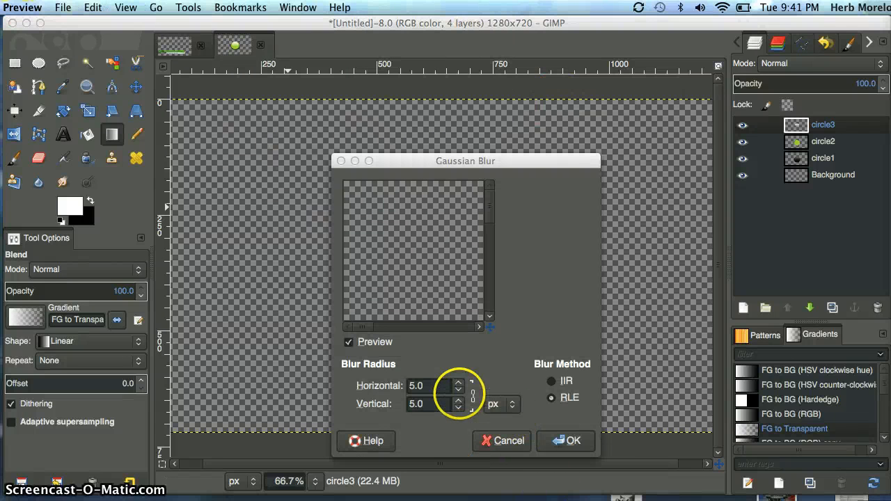
left_click(458, 394)
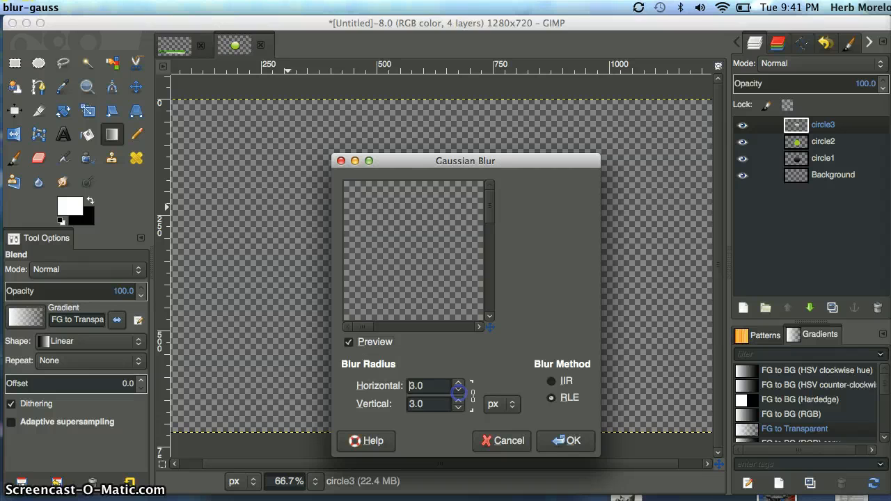
left_click(549, 441)
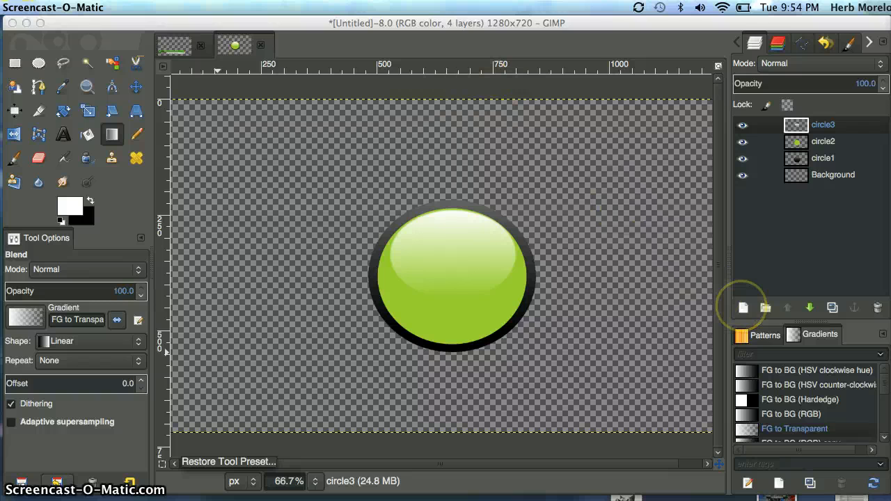
Add a new layer named circle base and lower it to sit between circle1 and Background
left_click(743, 307)
left_click(742, 307)
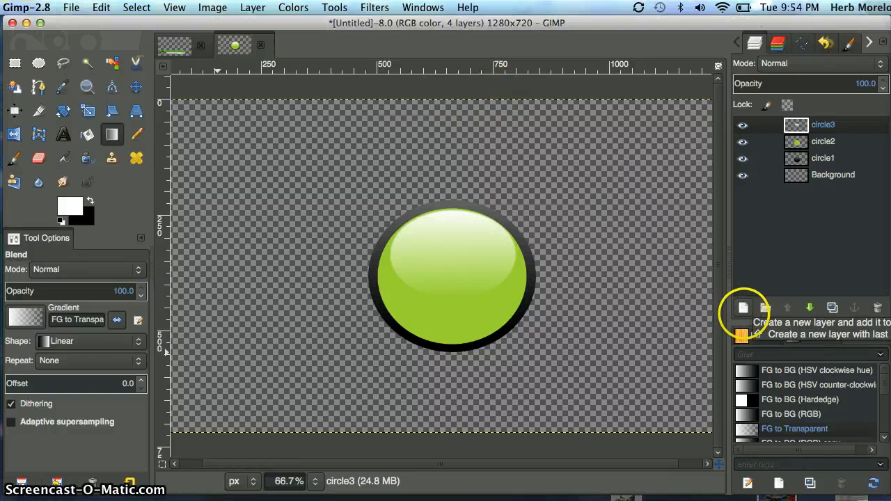
left_click(79, 73)
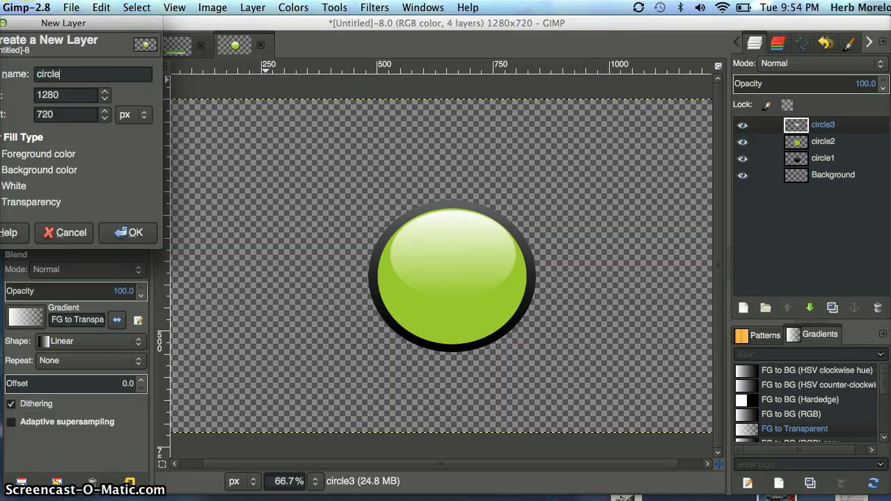
type("base")
key("Return")
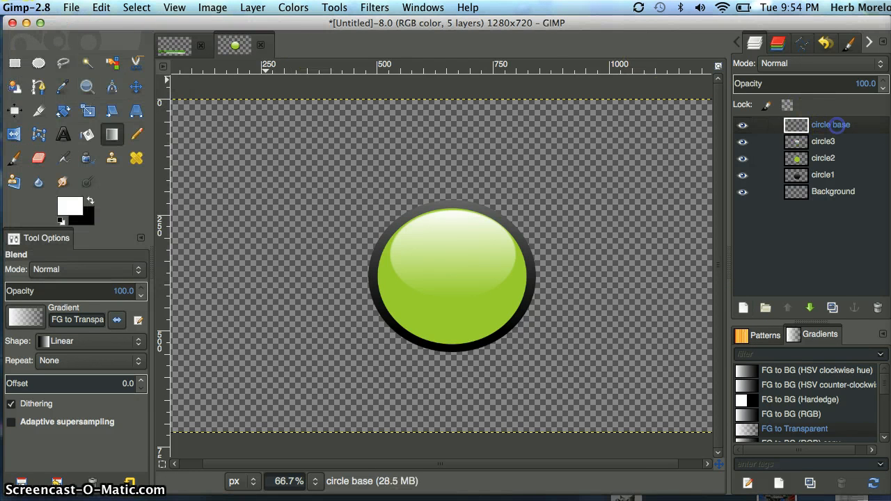
left_click(810, 307)
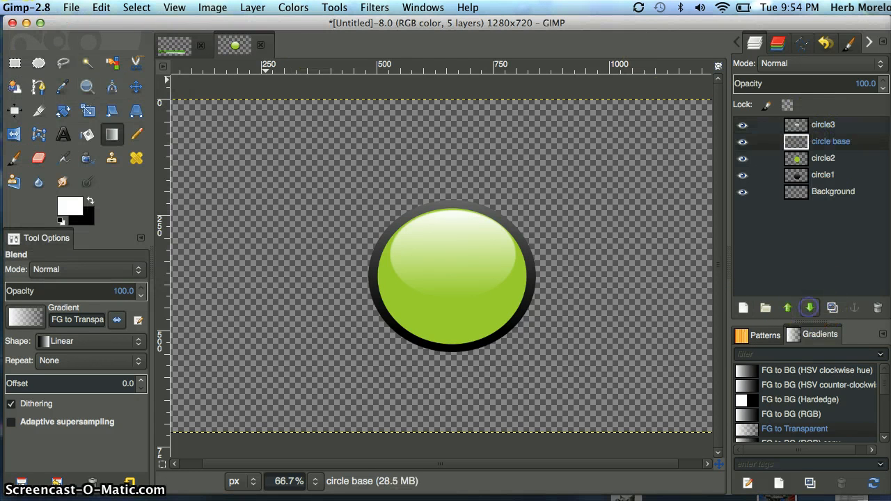
left_click(810, 307)
left_click(810, 307)
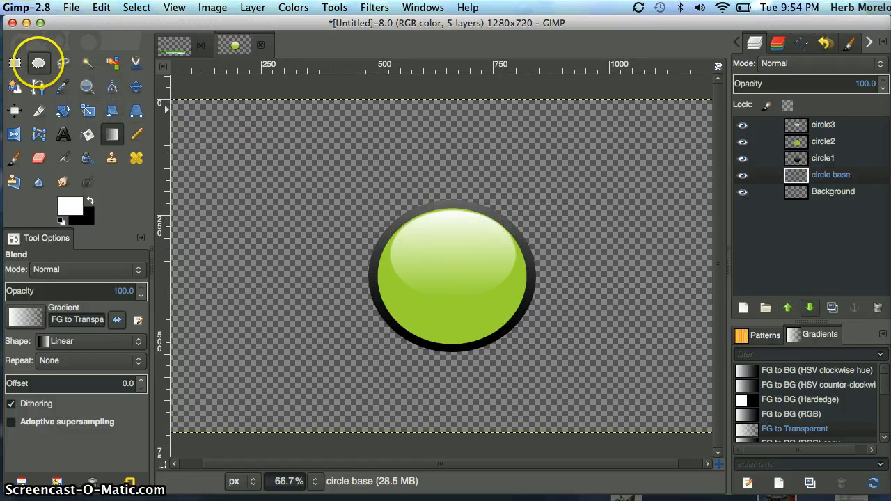
Make an elliptical selection just outside the dark rim and adjust its edges to about 375 × 344 px, starting at 475, 210
left_click(39, 64)
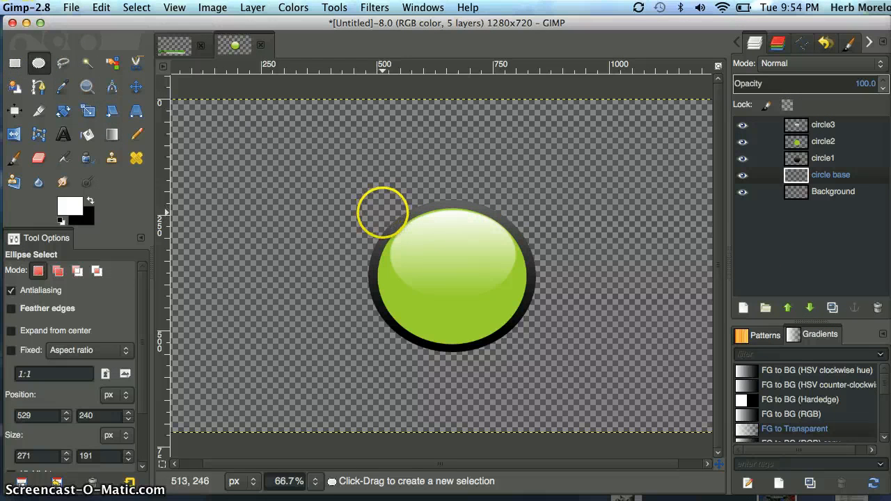
left_click_drag(383, 212, 532, 357)
left_click_drag(404, 295, 388, 295)
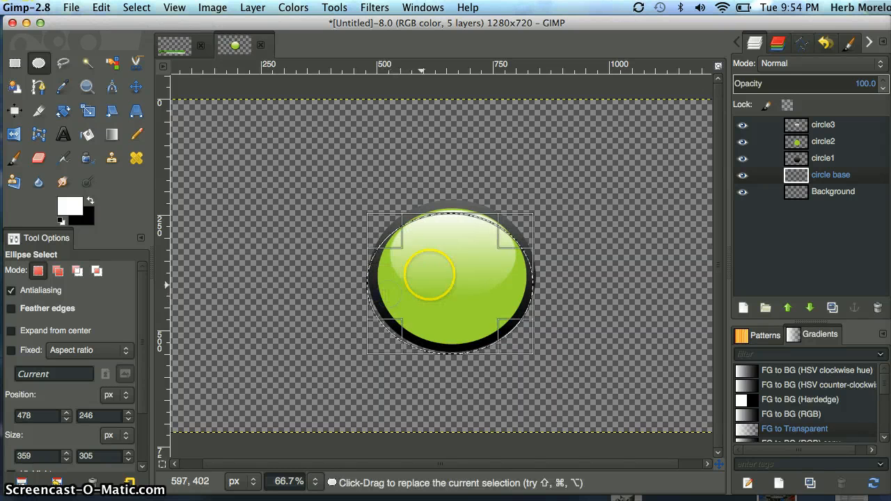
left_click_drag(443, 232, 444, 220)
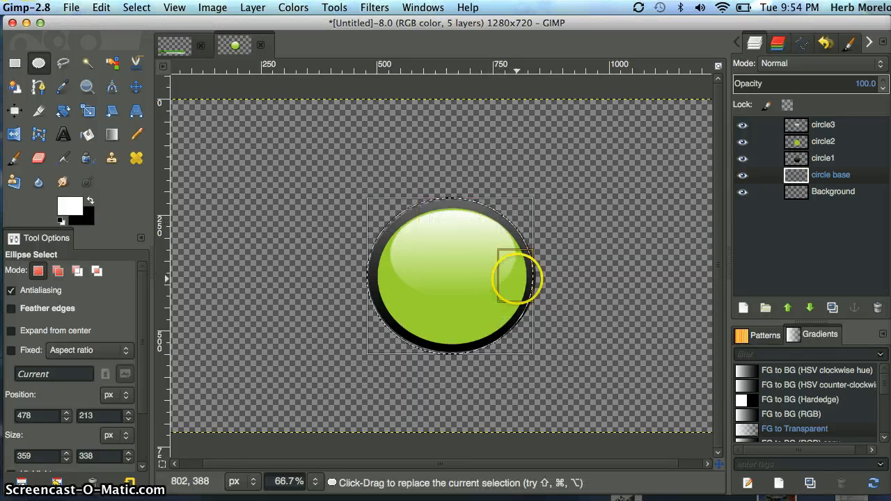
left_click_drag(517, 280, 523, 279)
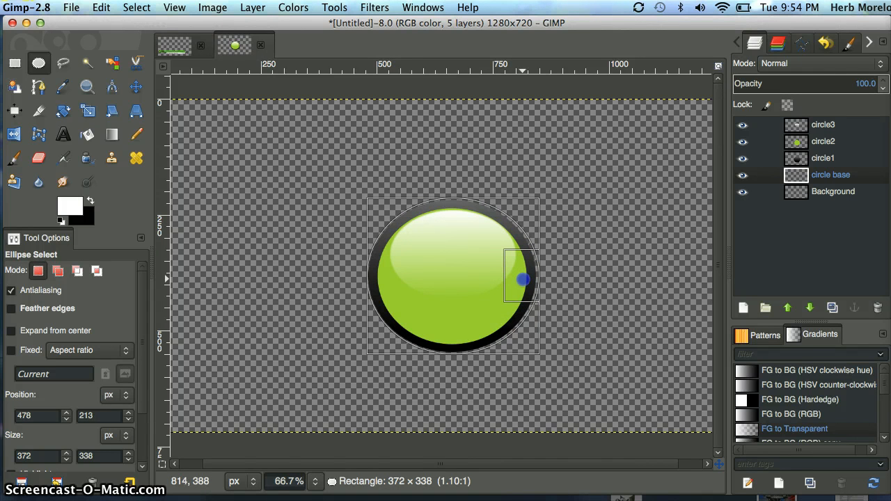
left_click_drag(522, 279, 523, 279)
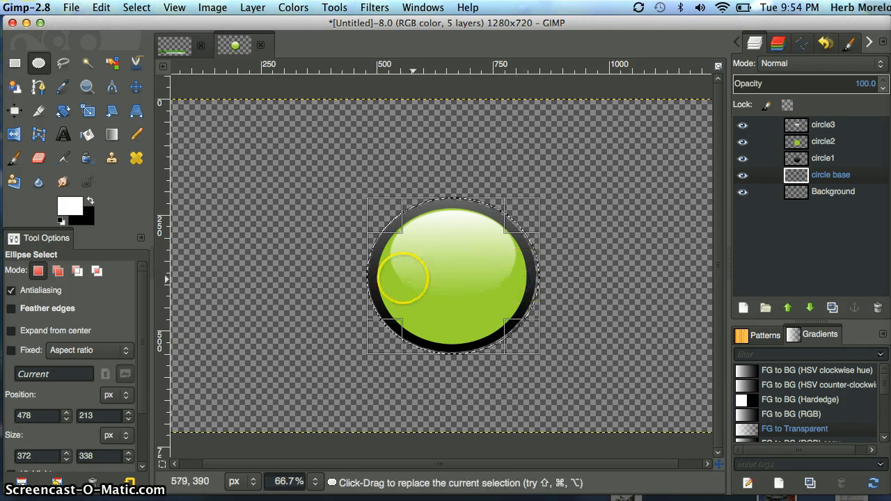
left_click_drag(386, 275, 384, 275)
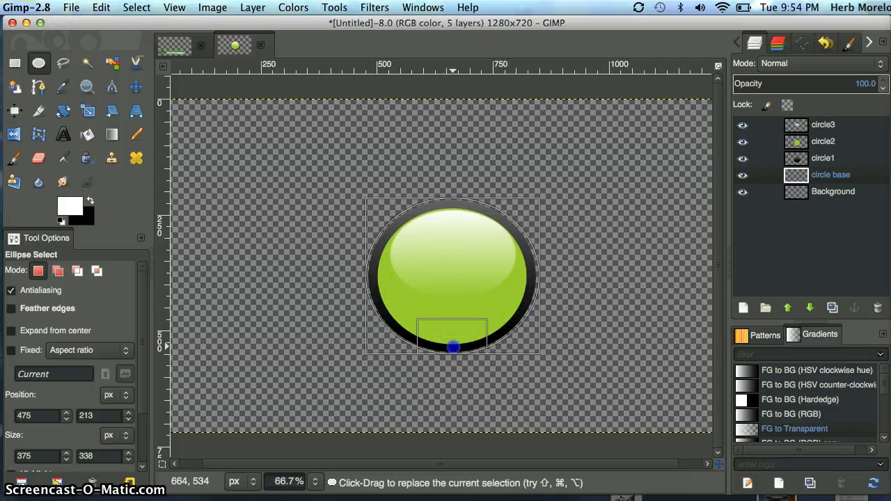
left_click_drag(453, 347, 453, 346)
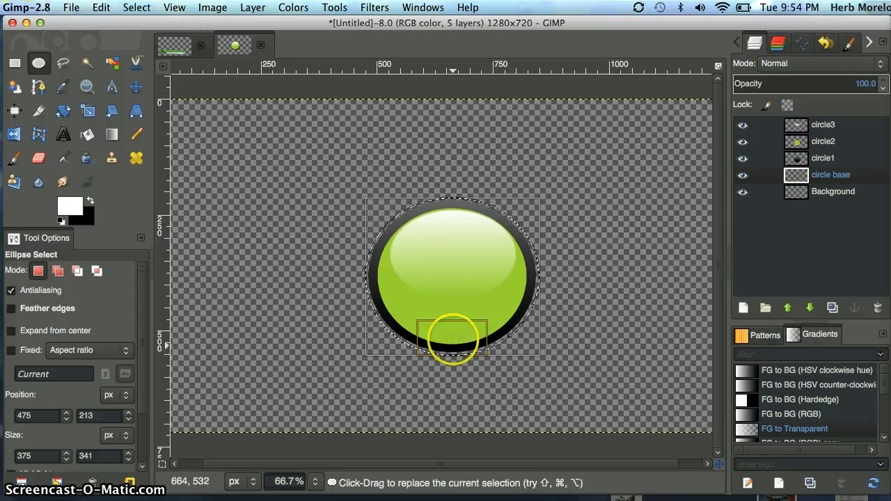
left_click_drag(457, 216, 457, 216)
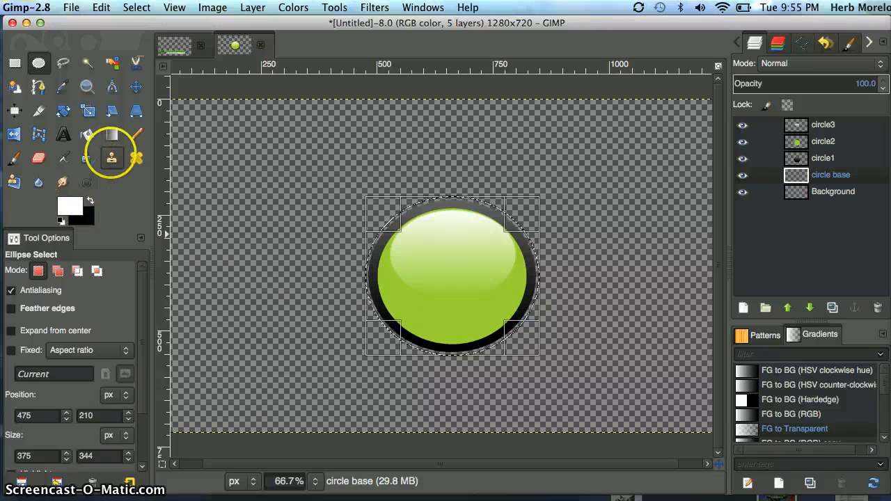
Fill the elliptical selection on circle base with a linear Brushed Aluminium gradient, drawn about 285 px downward from its upper edge
left_click(111, 135)
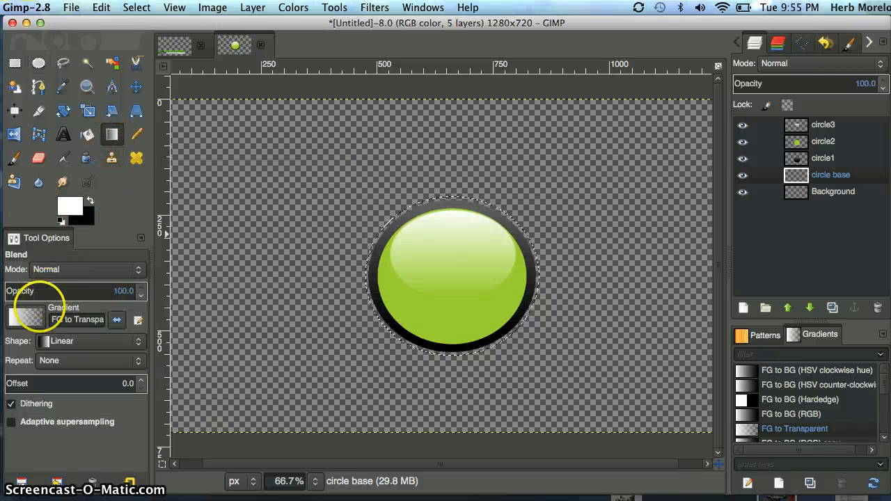
left_click(27, 319)
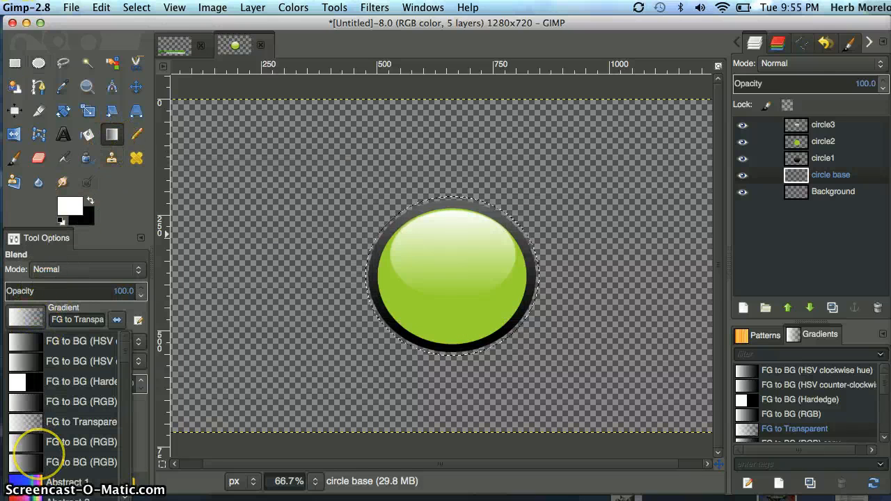
scroll(24, 456, "down", 10)
scroll(62, 410, "down", 1)
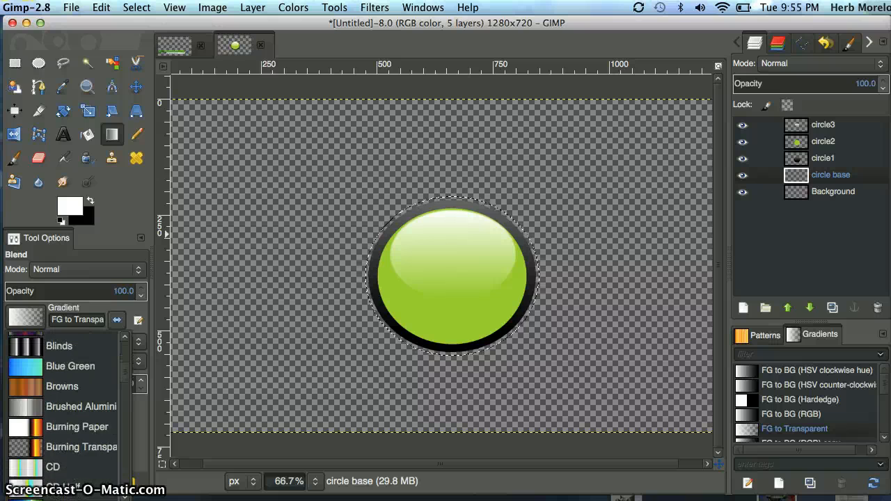
left_click(64, 407)
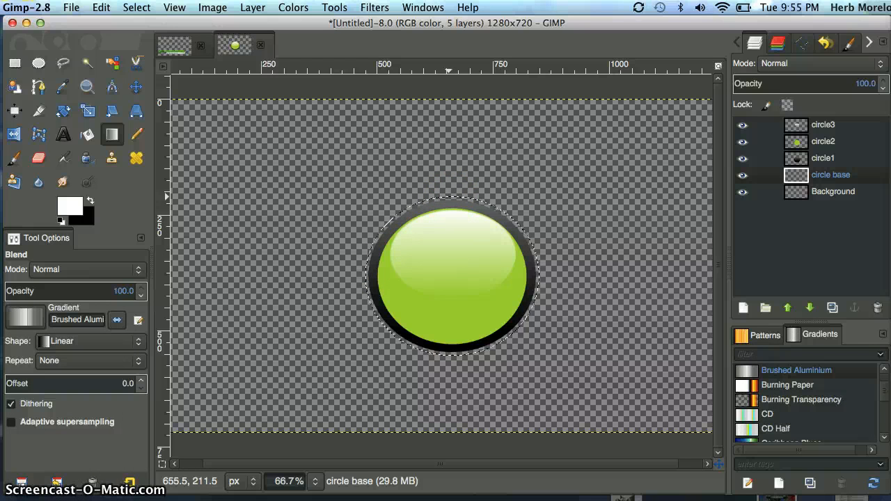
left_click_drag(449, 198, 449, 267)
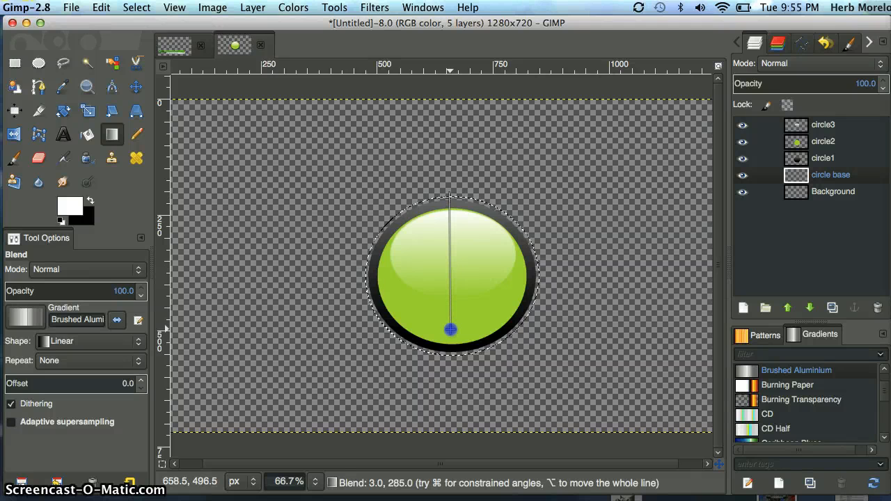
left_click_drag(450, 329, 451, 330)
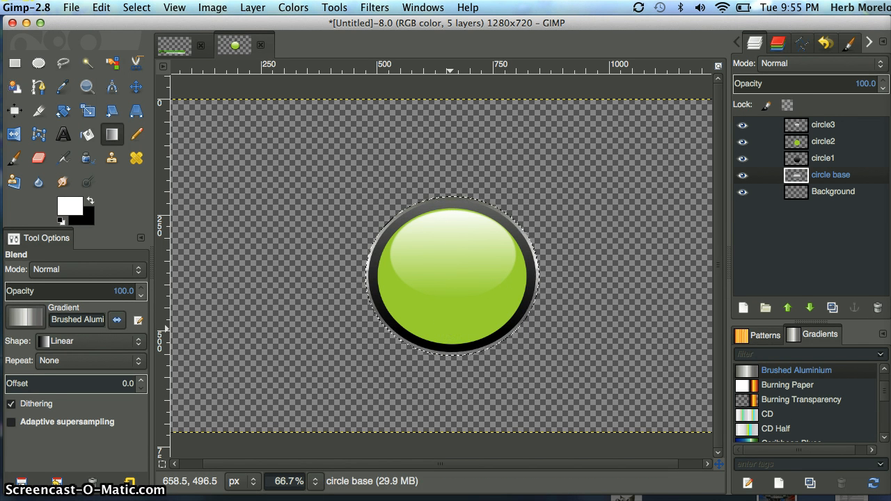
left_click(522, 352)
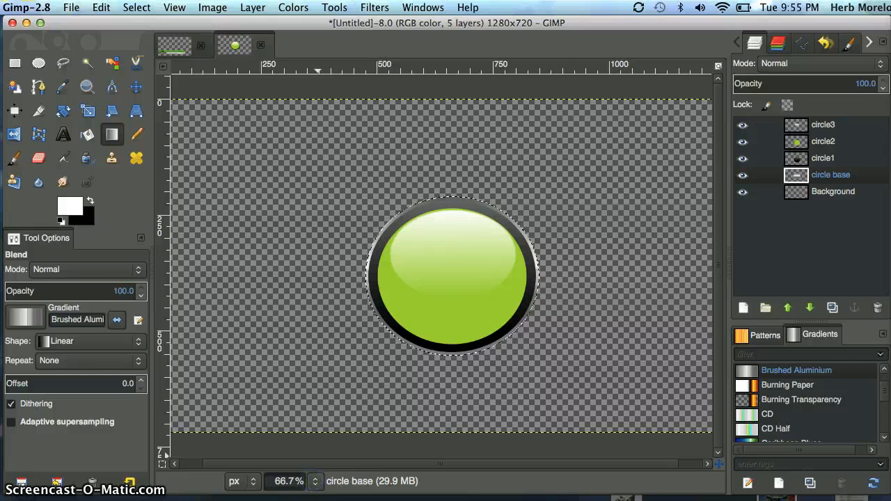
Clear the elliptical selection around the circle base
left_click(316, 482)
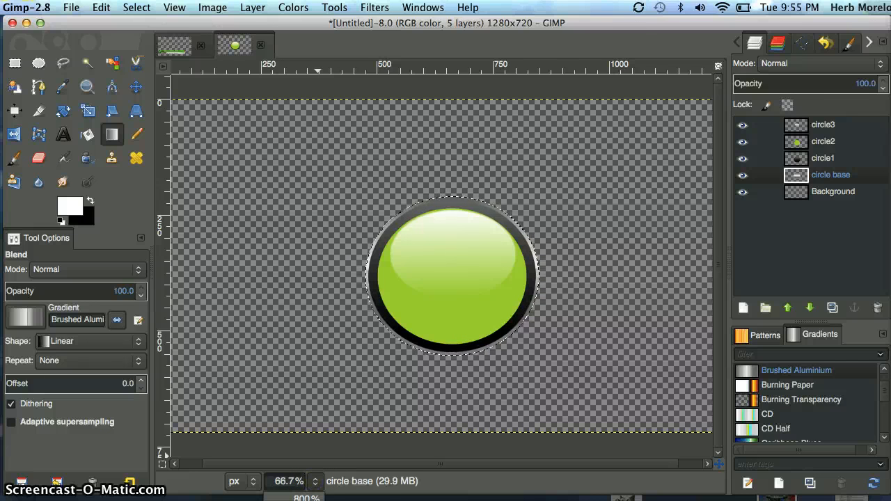
left_click(305, 500)
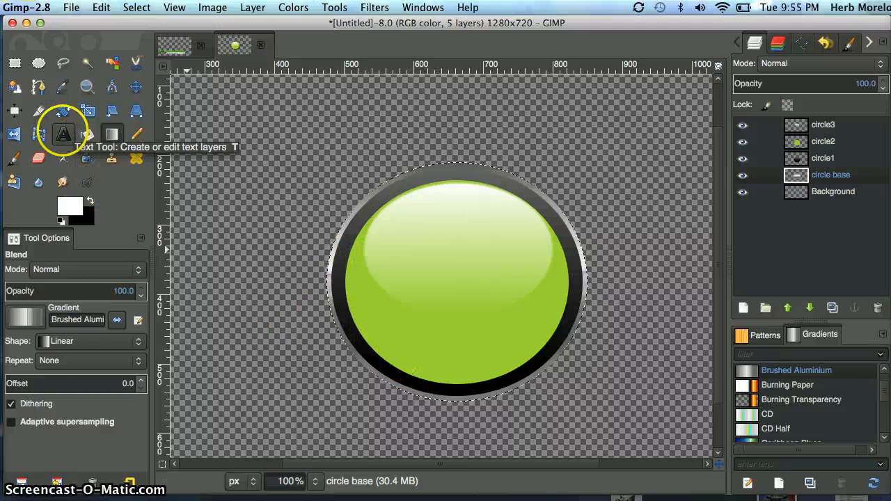
left_click(62, 134)
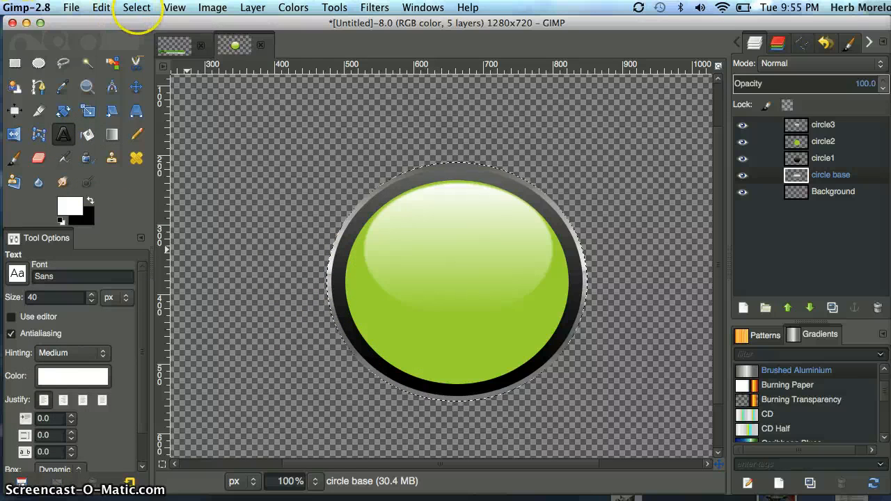
left_click(136, 7)
left_click(143, 36)
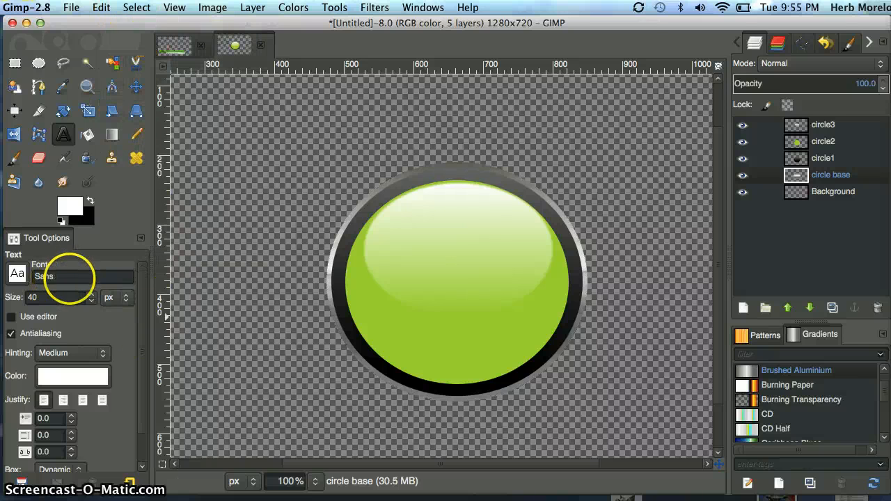
Add the text MCIS in Sans 40 px with the yellow-orange colour ffd543 on the button's face
left_click(67, 375)
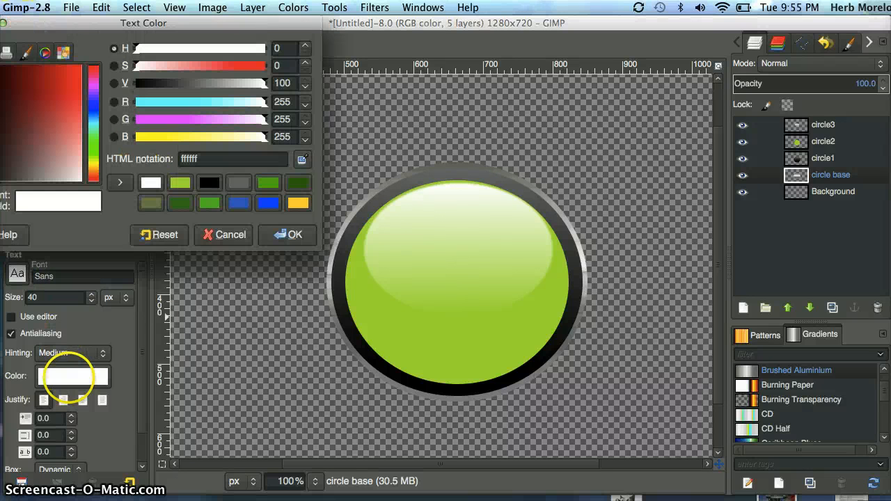
left_click(297, 203)
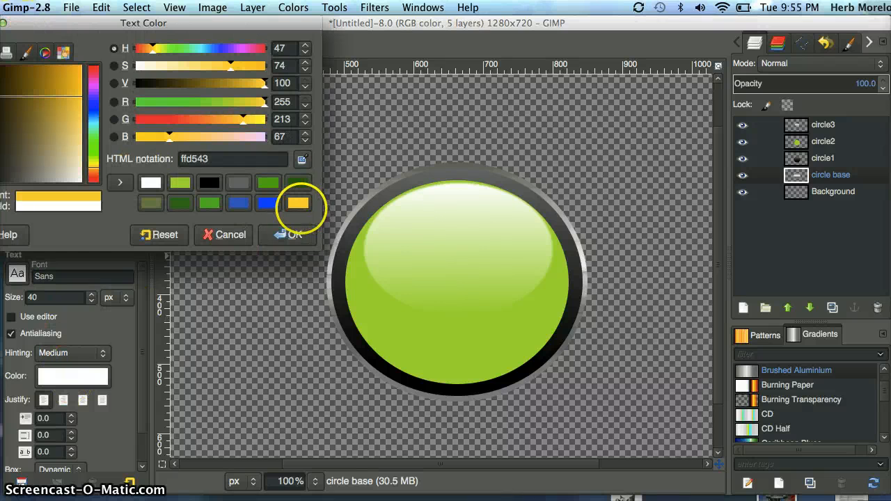
left_click(294, 235)
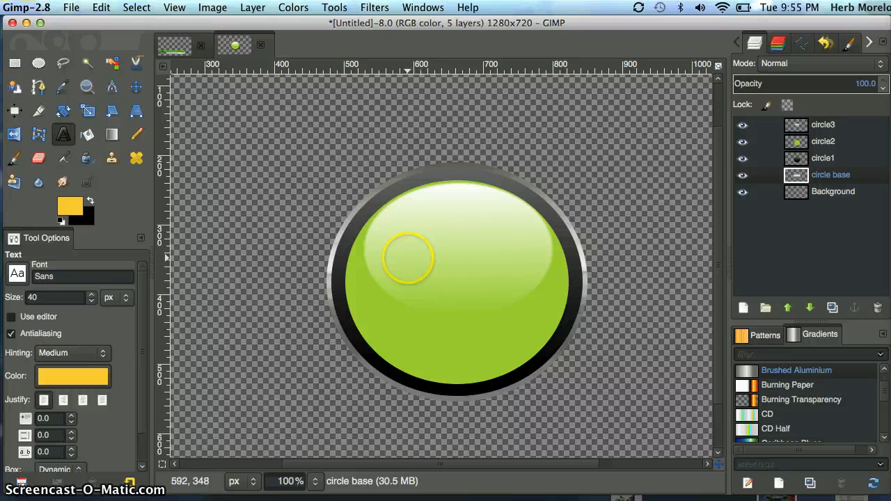
left_click(407, 258)
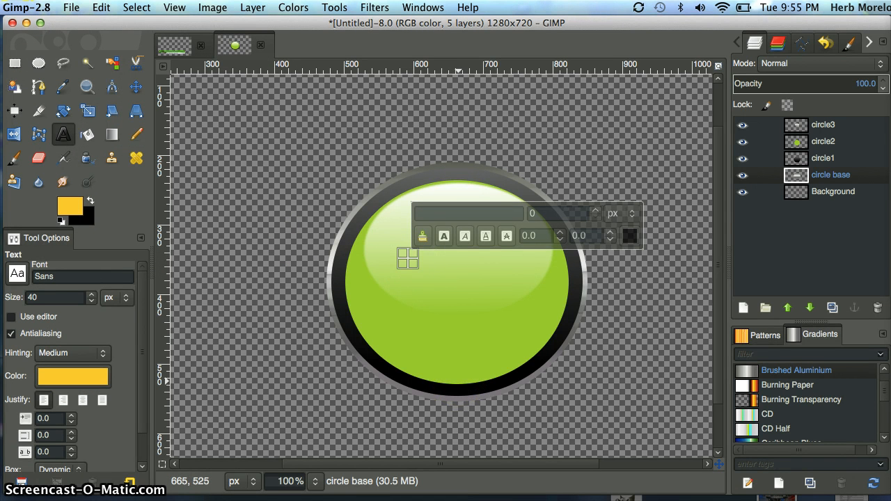
type("MCIS")
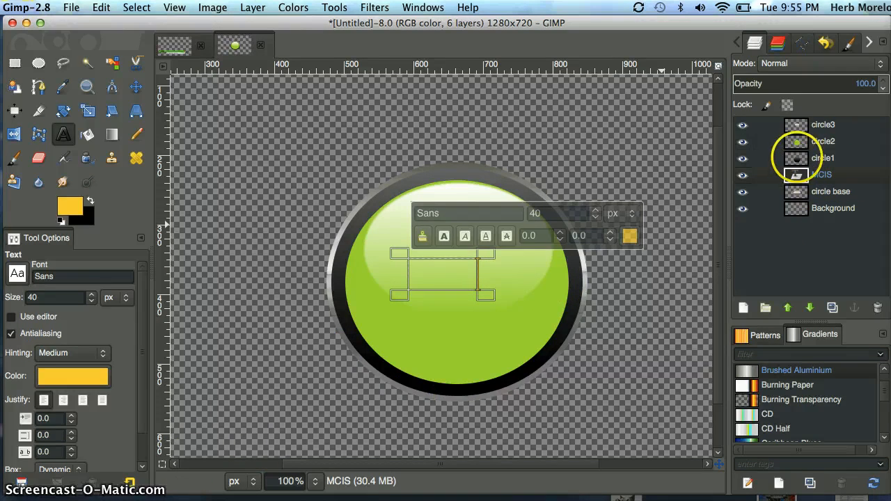
Raise the MCIS text layer above circle3 to the top of the stack and try a text size of 42 px
left_click(788, 307)
left_click(787, 307)
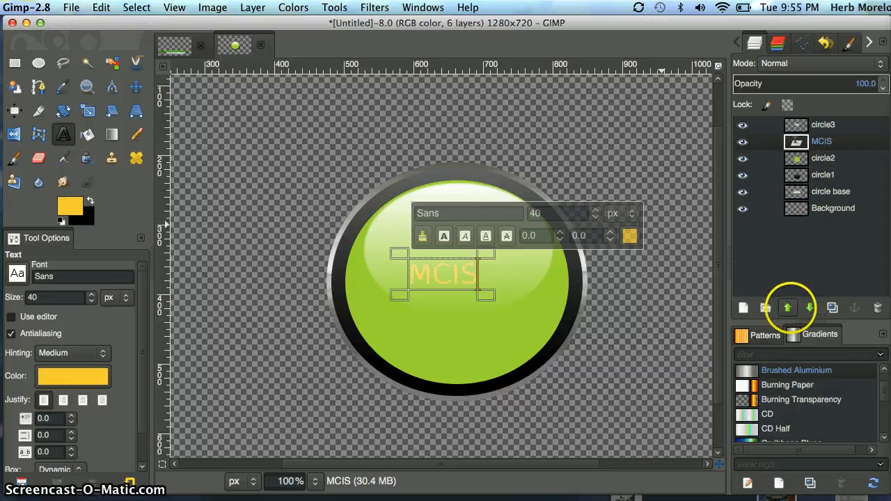
left_click(788, 307)
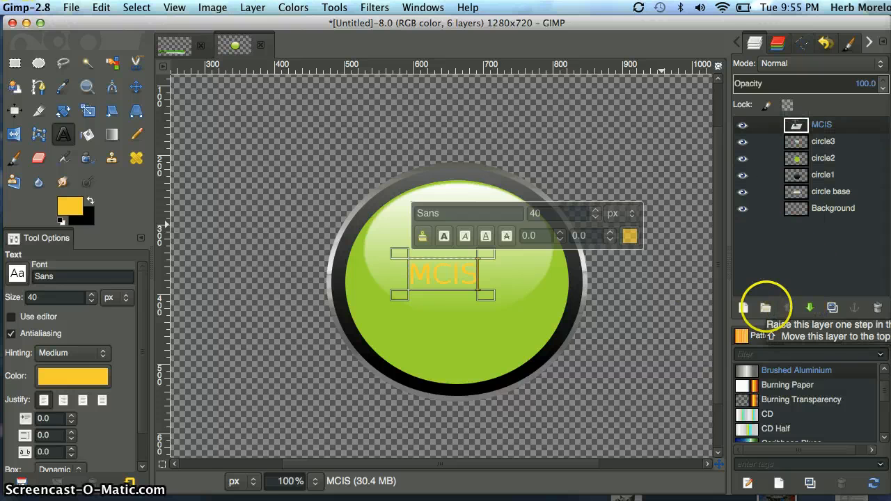
left_click(595, 210)
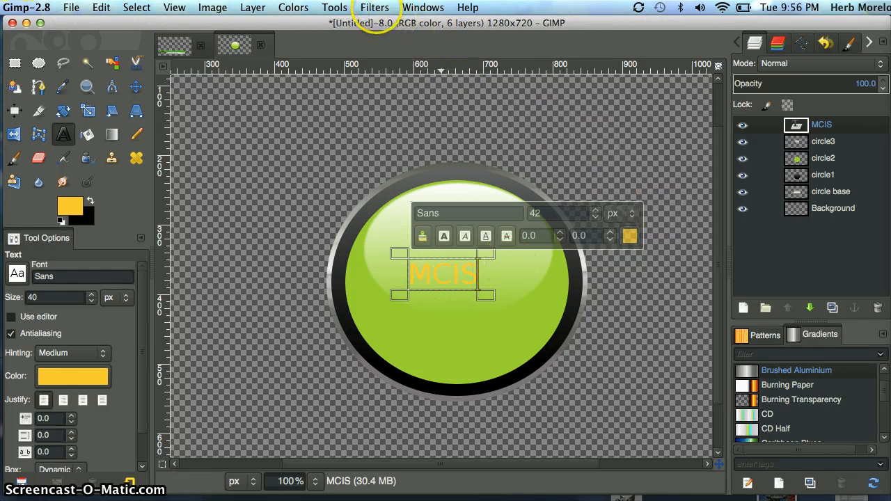
Apply a black drop shadow to the MCIS text with X and Y offsets of 1 and a blur radius of 3
left_click(374, 8)
mouse_move(411, 125)
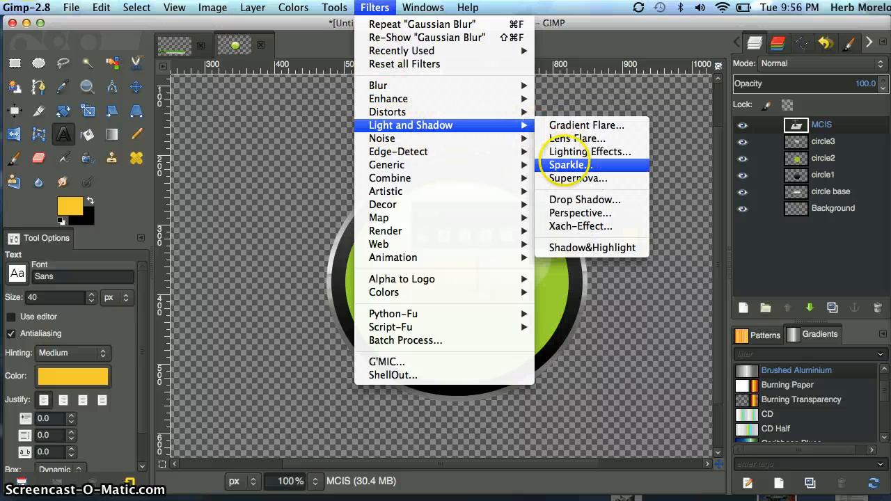
left_click(572, 199)
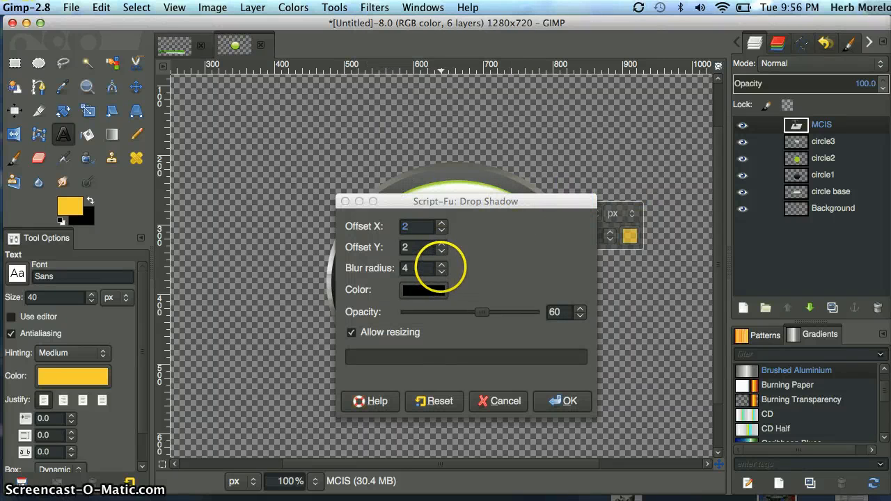
left_click(441, 270)
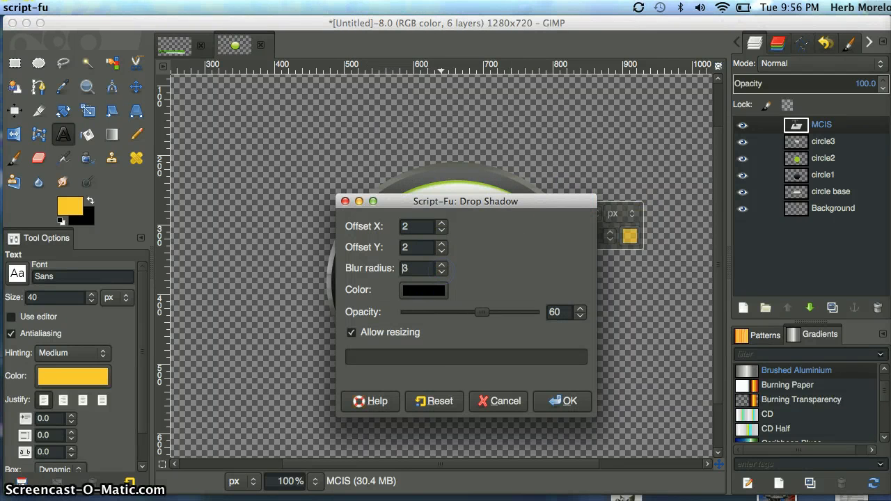
left_click(442, 251)
left_click(442, 230)
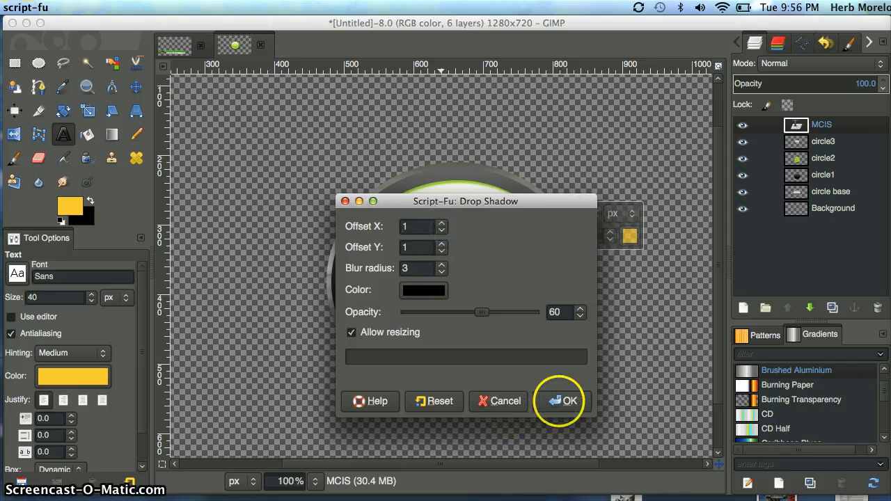
left_click(565, 401)
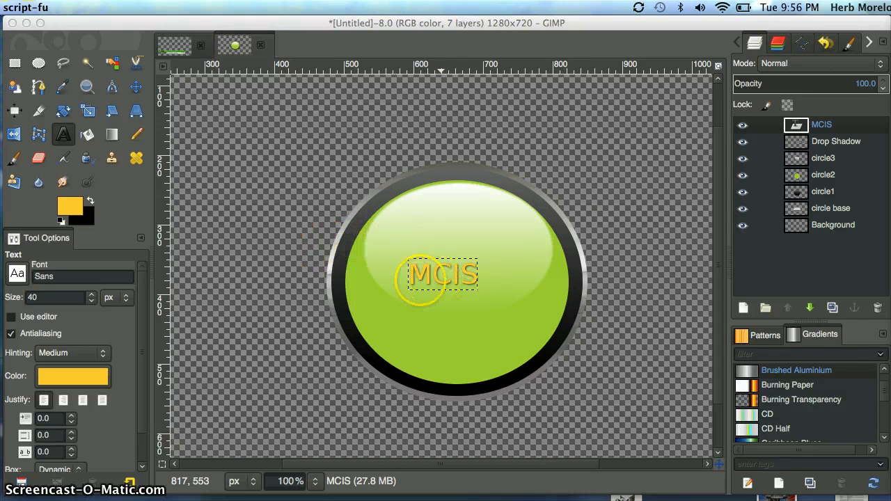
Set the Text tool's font to Marion Bold
left_click(64, 134)
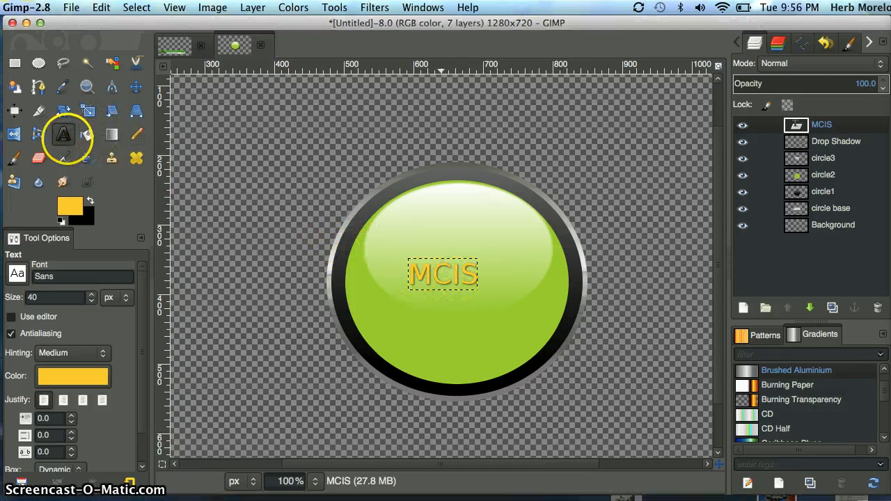
left_click(18, 272)
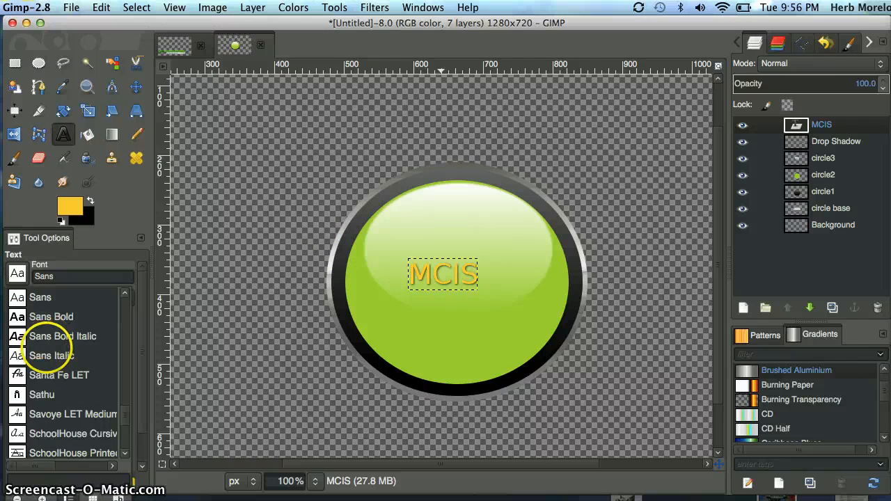
scroll(49, 347, "up", 3)
scroll(46, 346, "up", 6)
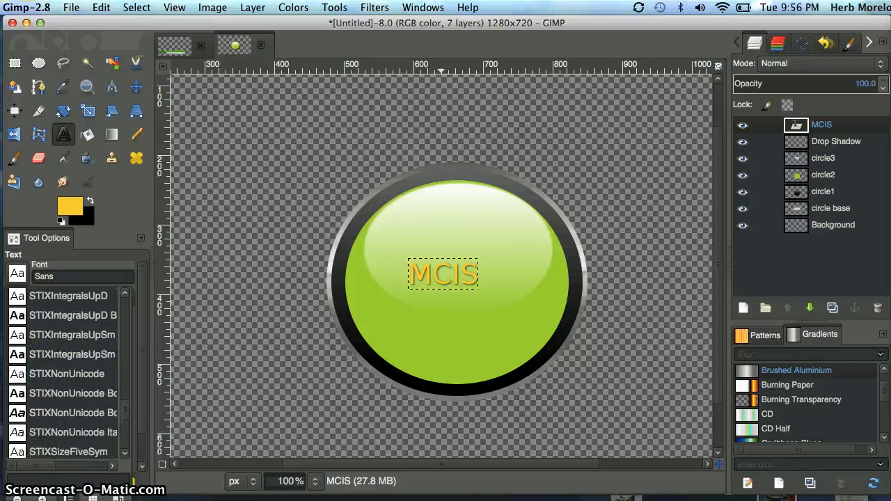
scroll(62, 369, "up", 10)
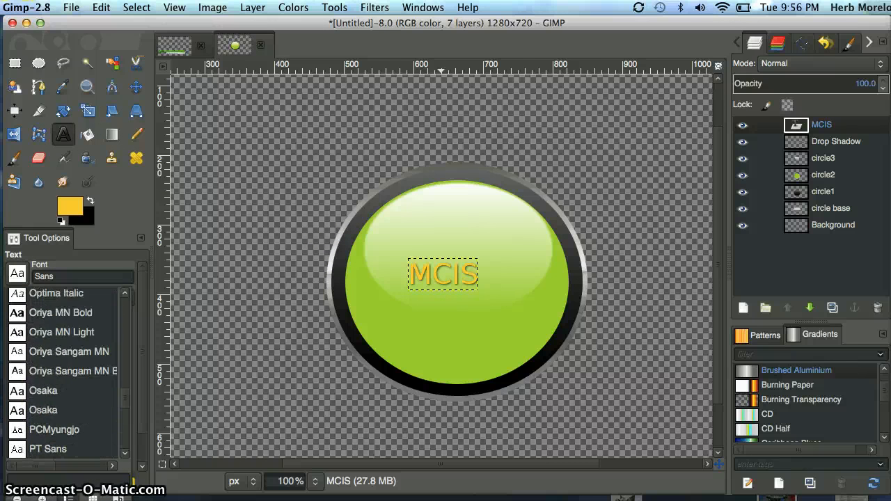
scroll(66, 372, "up", 10)
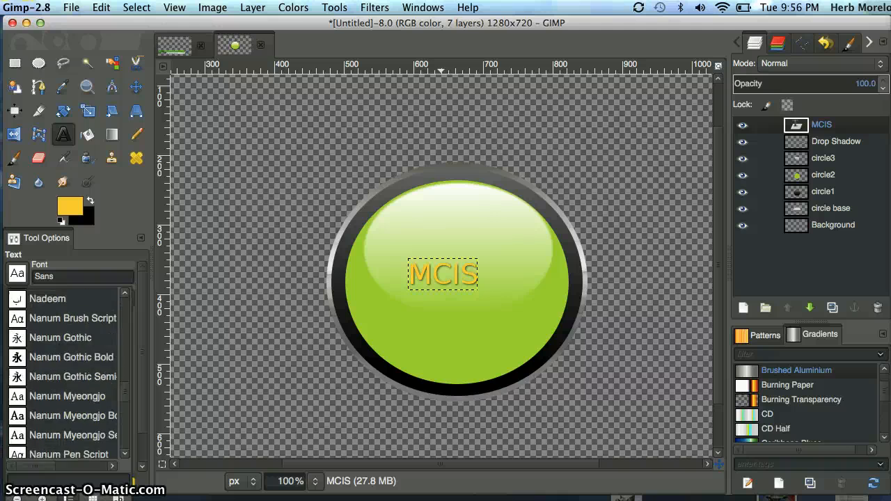
scroll(63, 372, "up", 7)
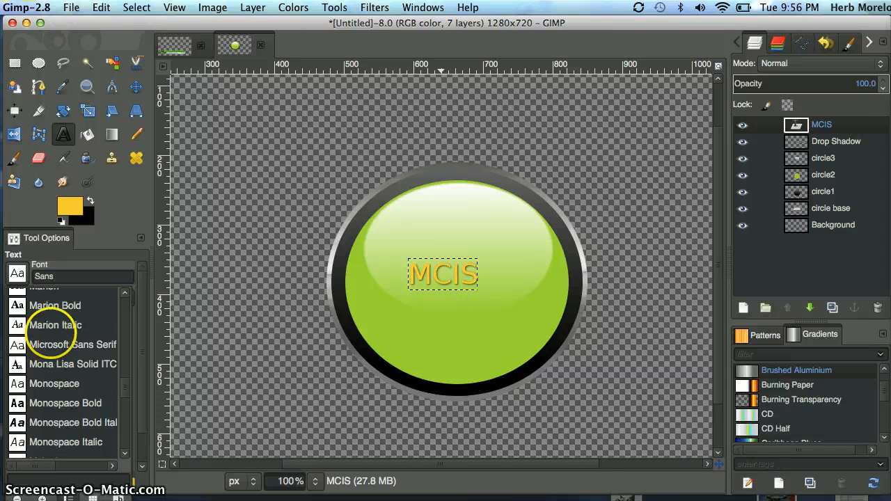
scroll(64, 324, "up", 1)
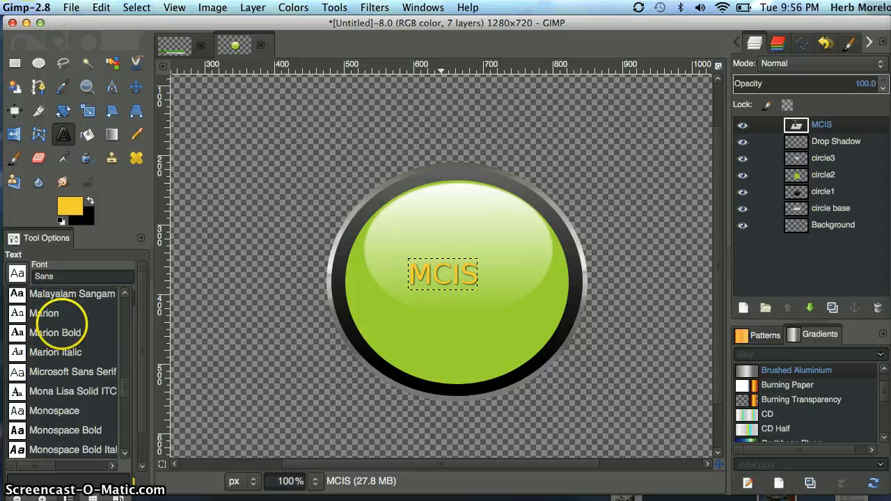
left_click(55, 333)
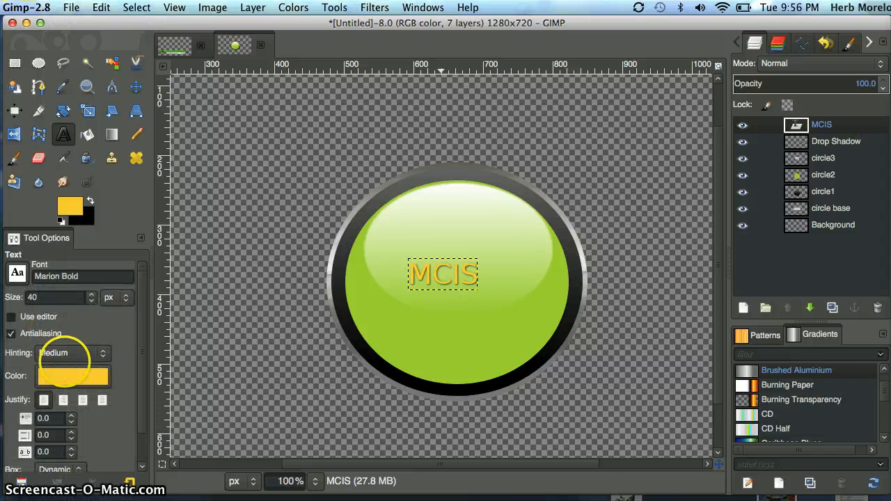
Set the Text tool's colour to black and its size to 60 px
left_click(71, 377)
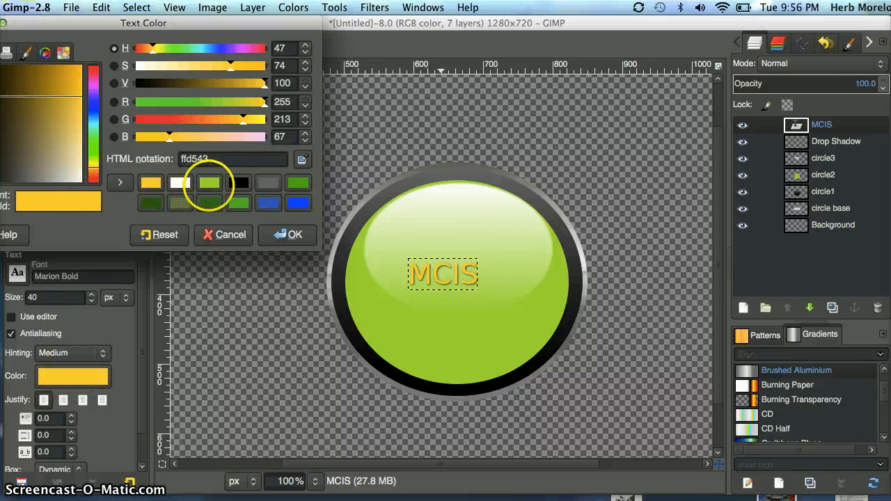
left_click(238, 182)
left_click(286, 234)
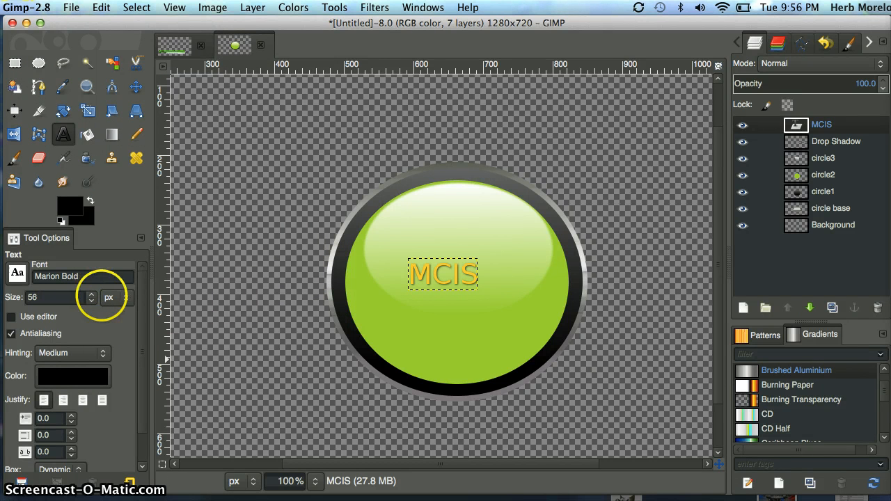
left_click(91, 294)
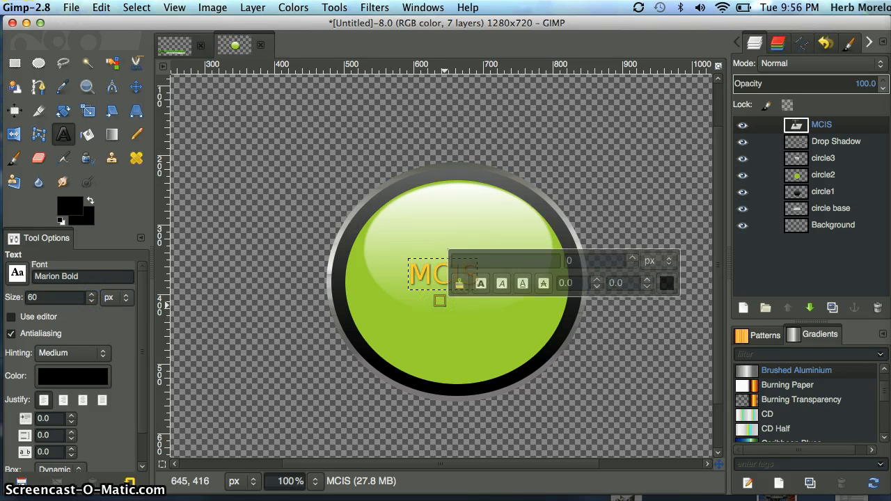
Add the text NEWS below the MCIS label on the green button and reduce its size to 50 px
type("NEWS")
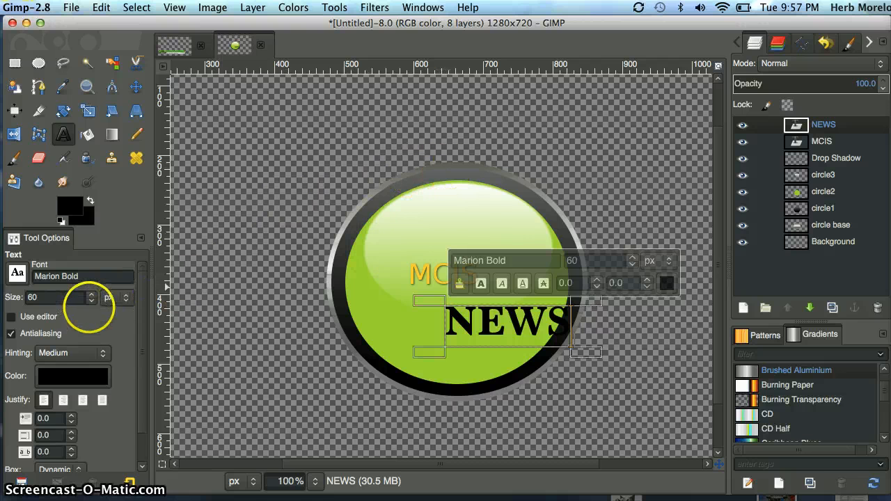
left_click(92, 302)
left_click(92, 302)
left_click(92, 302)
left_click(92, 302)
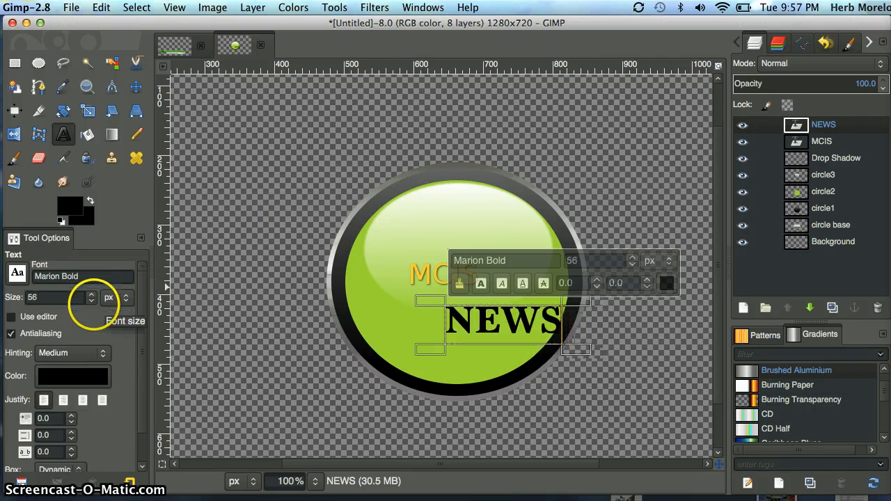
left_click(92, 302)
left_click(92, 302)
left_click(92, 302)
left_click(92, 303)
left_click(92, 302)
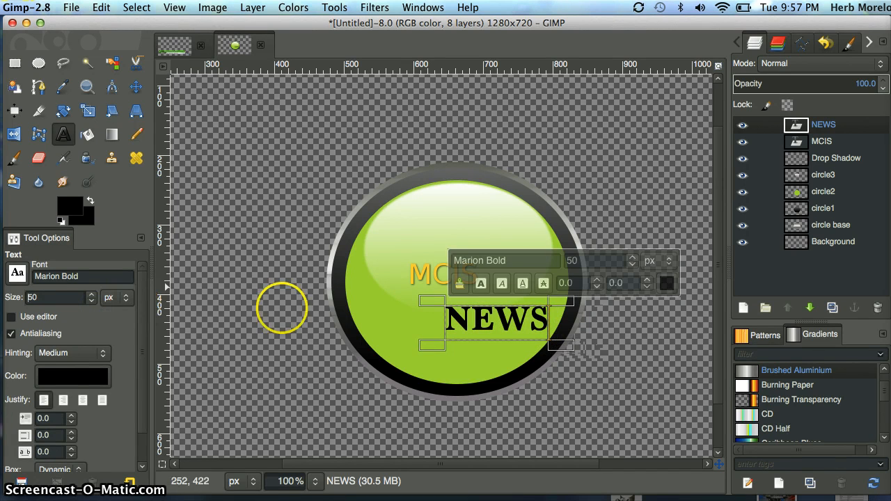
Move the NEWS text layer about 20 px left and 20 px up so it sits just beneath the MCIS text
left_click(138, 90)
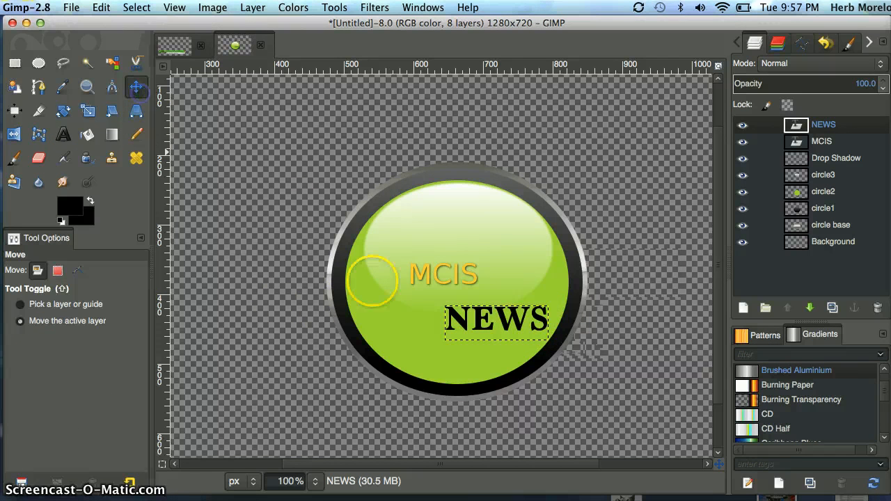
left_click(487, 320)
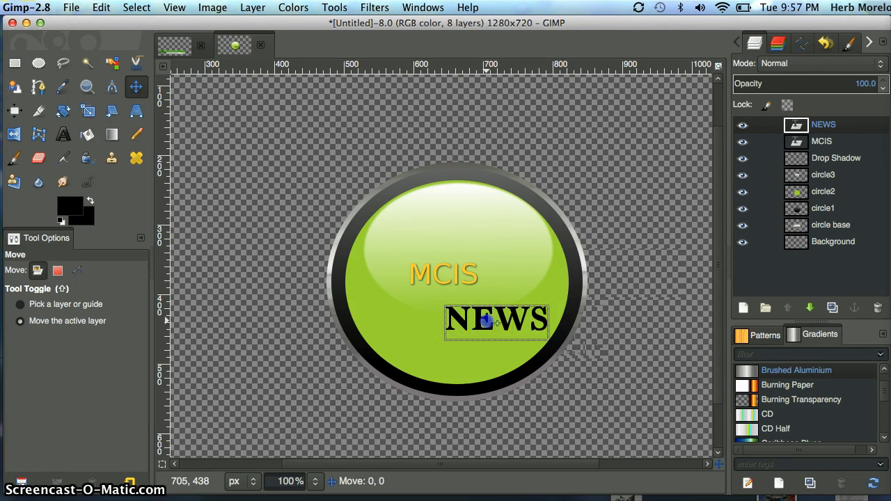
left_click_drag(486, 320, 473, 307)
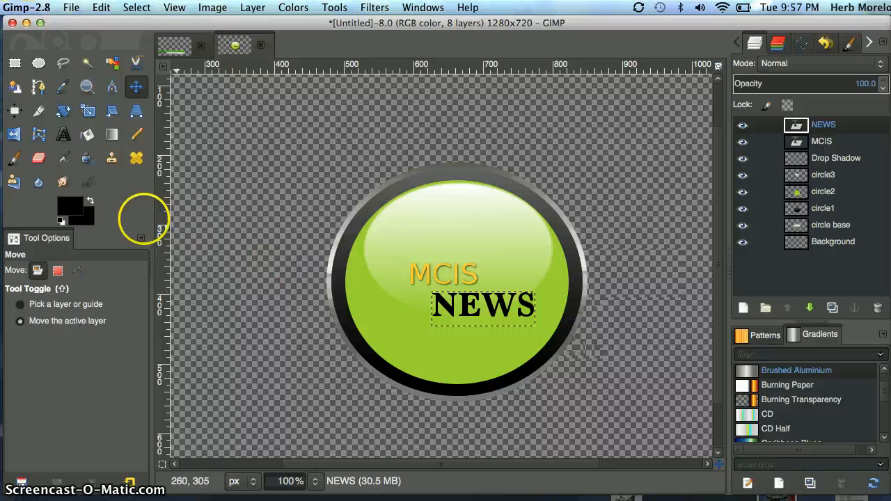
left_click(74, 207)
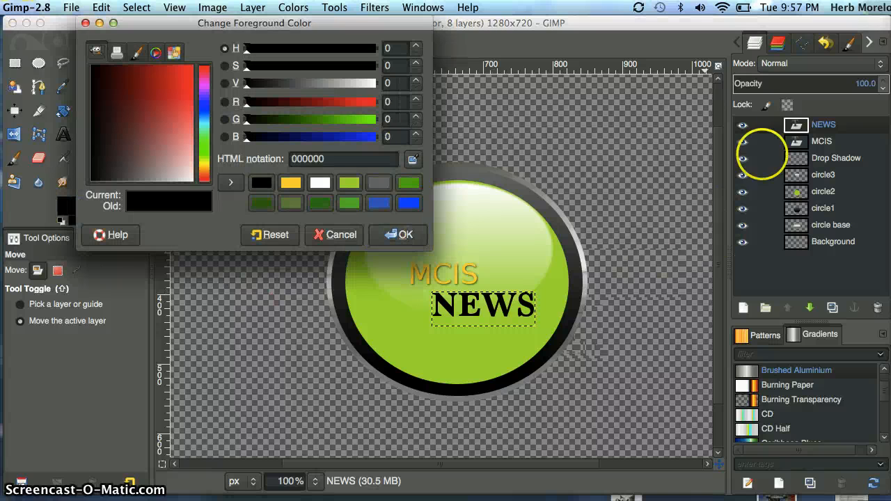
left_click(824, 124)
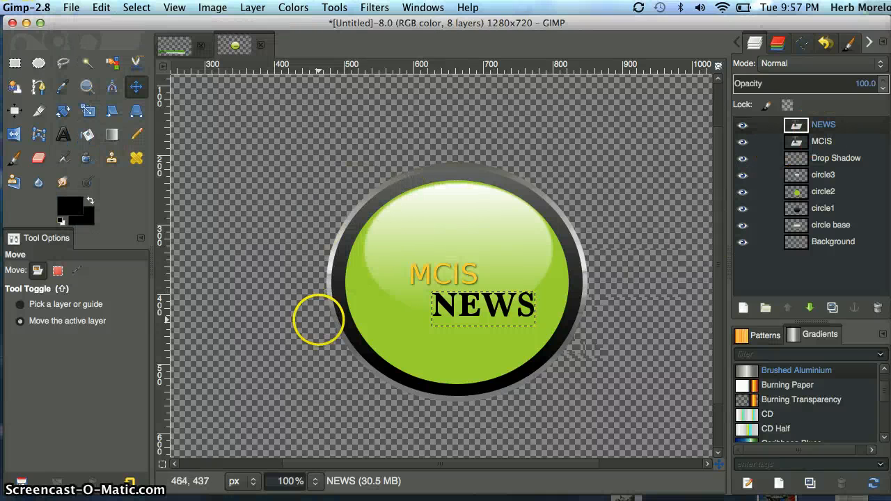